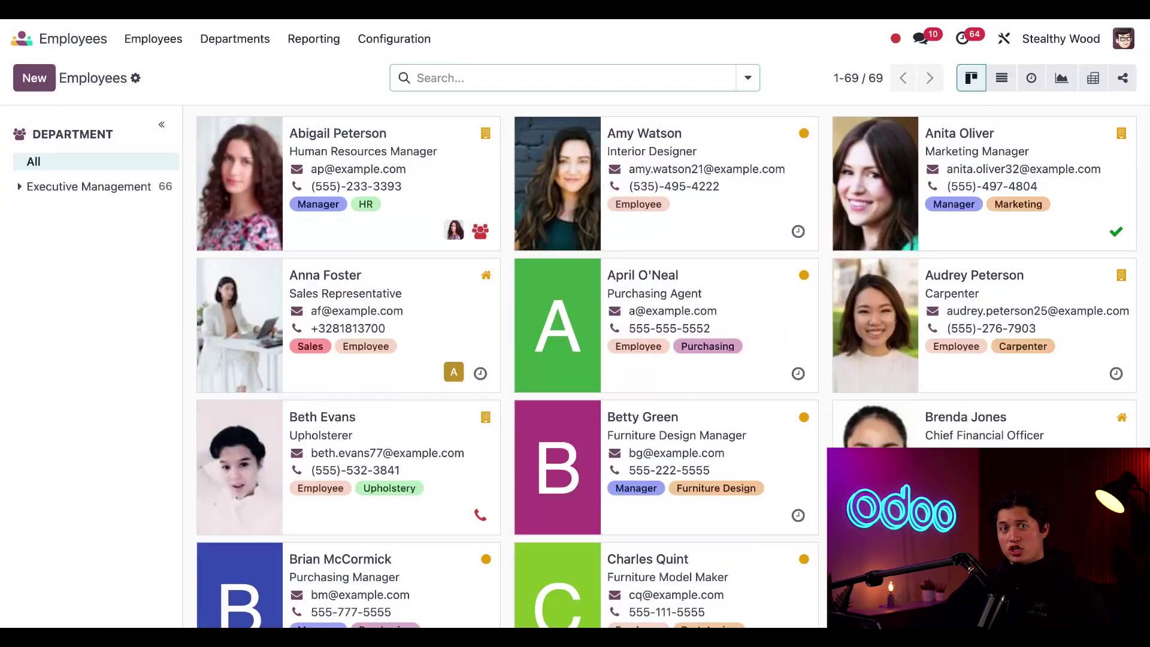
Step: Open Configuration > Activity Plan to list the nine onboarding and offboarding plans
click(393, 40)
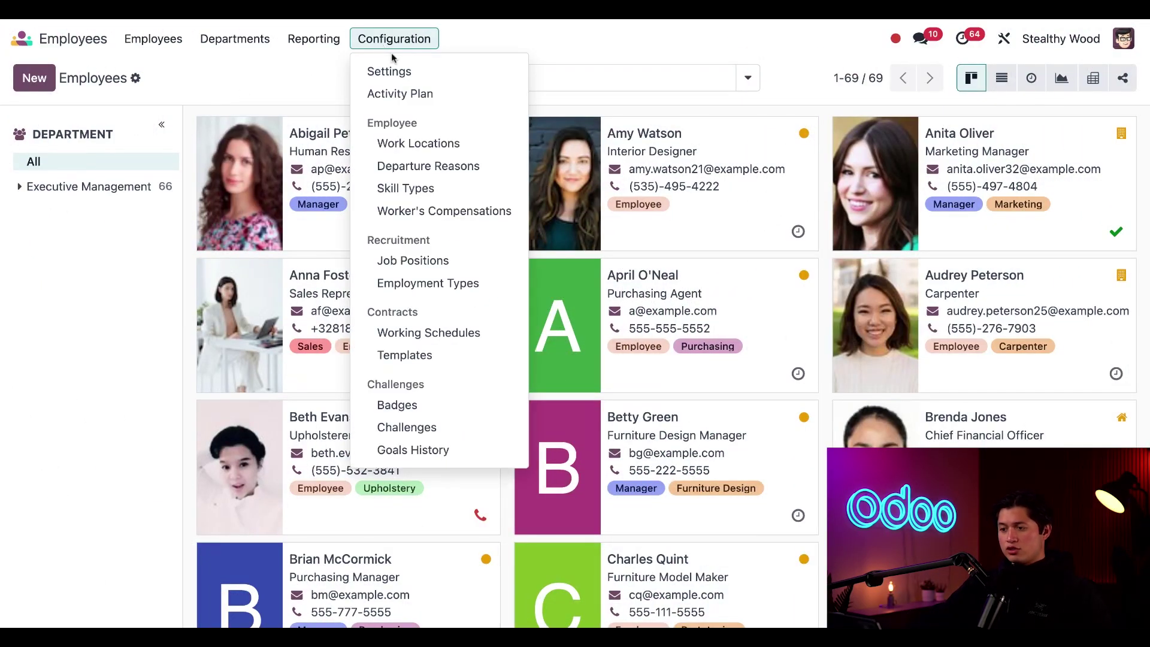
click(410, 96)
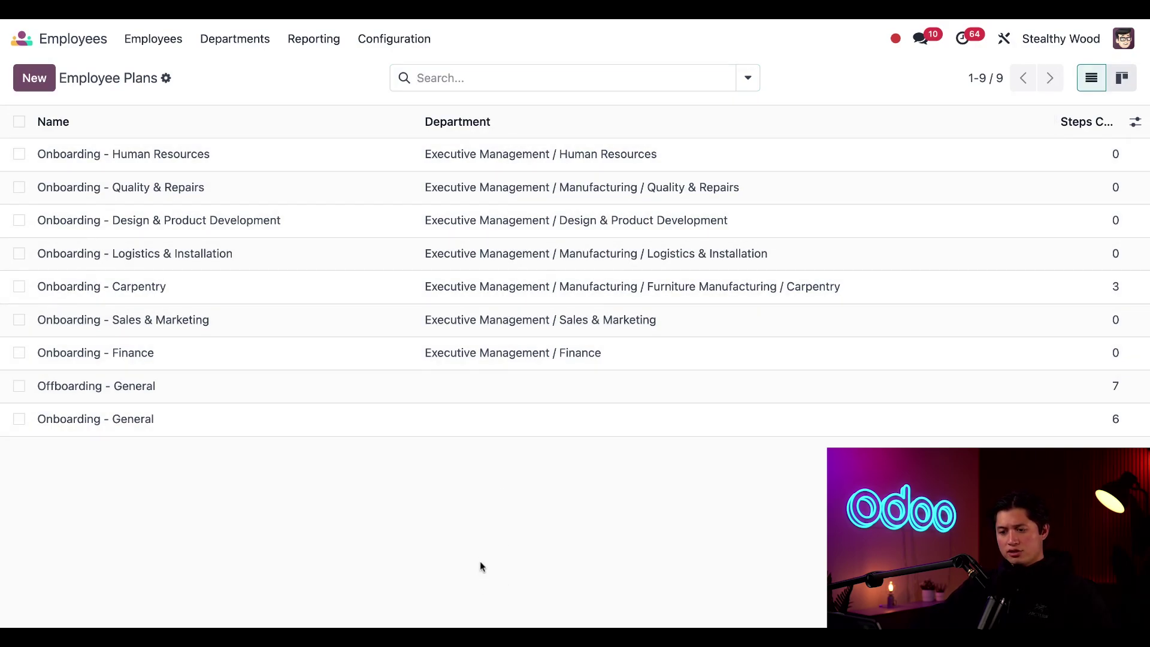
Step: Open the Onboarding - General plan from the Employee Plans list
click(259, 424)
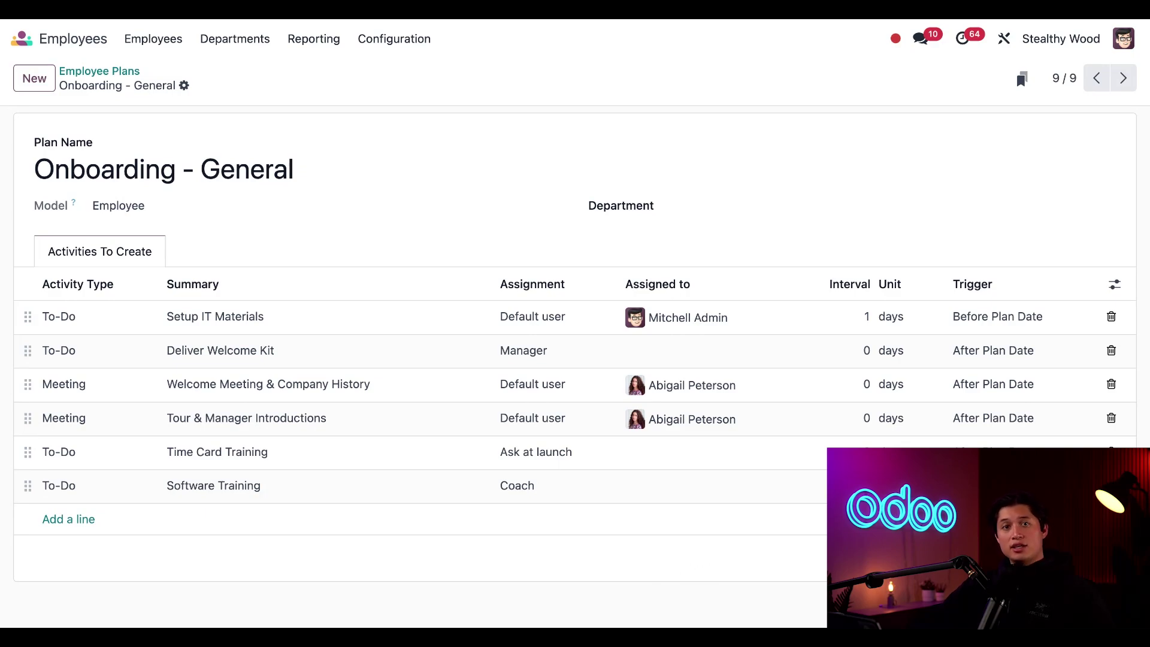
Step: Add an activity requesting a signature on Non-Disclosure Agreement.pdf, with signer role Employee
click(64, 521)
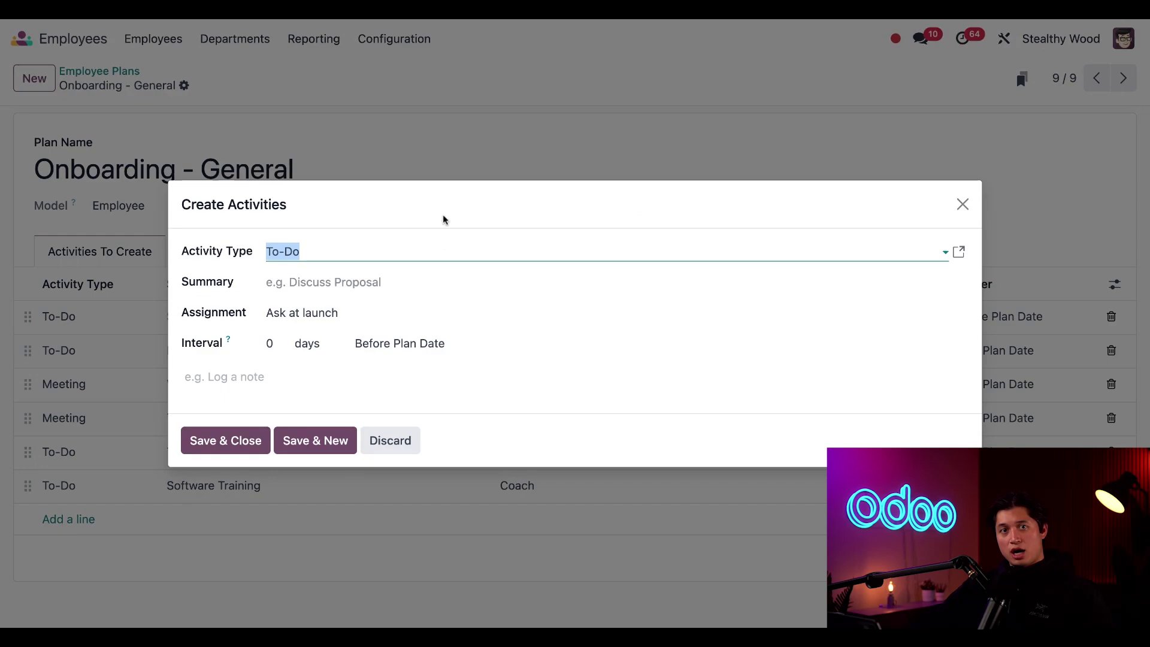
click(441, 255)
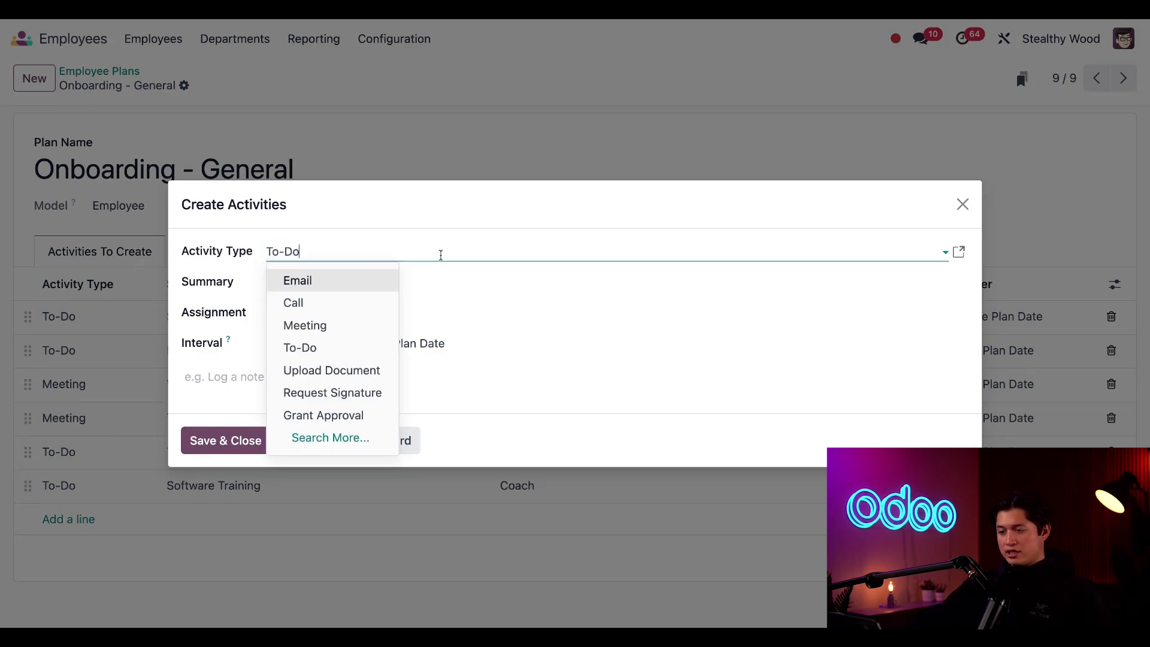
click(358, 400)
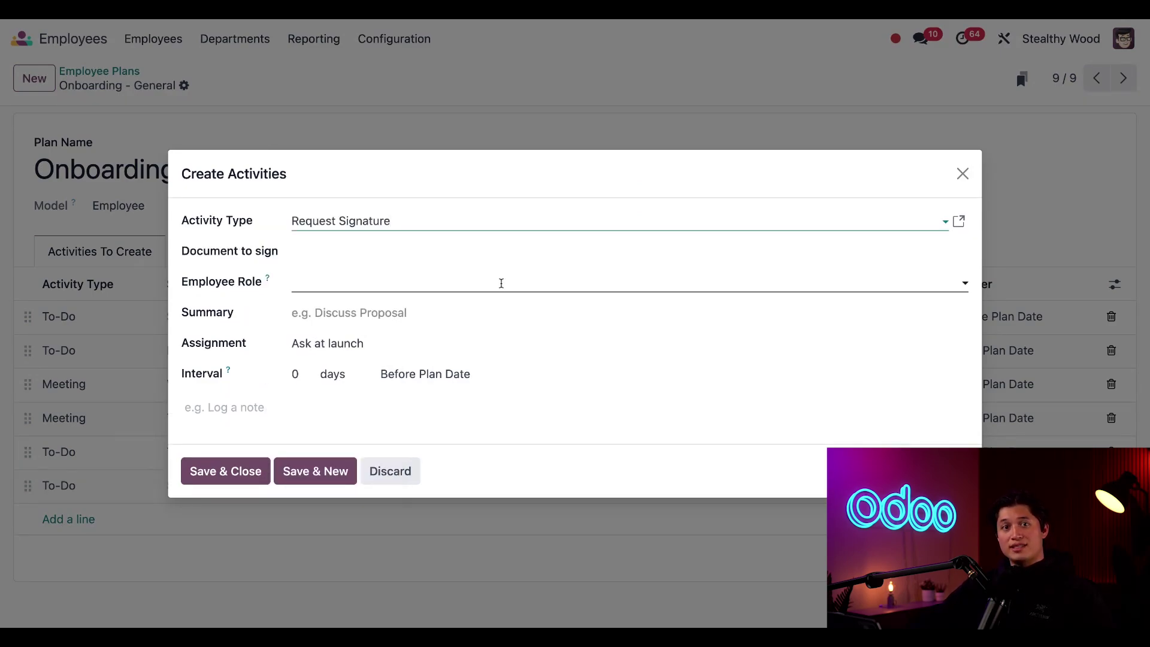
click(339, 251)
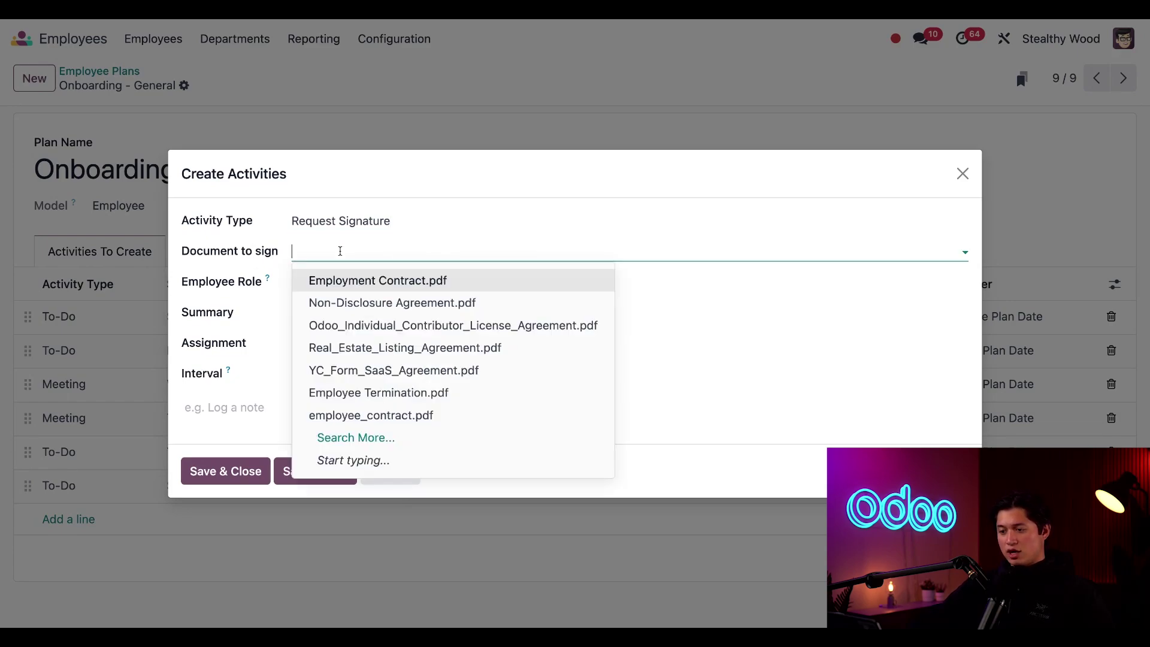
click(470, 302)
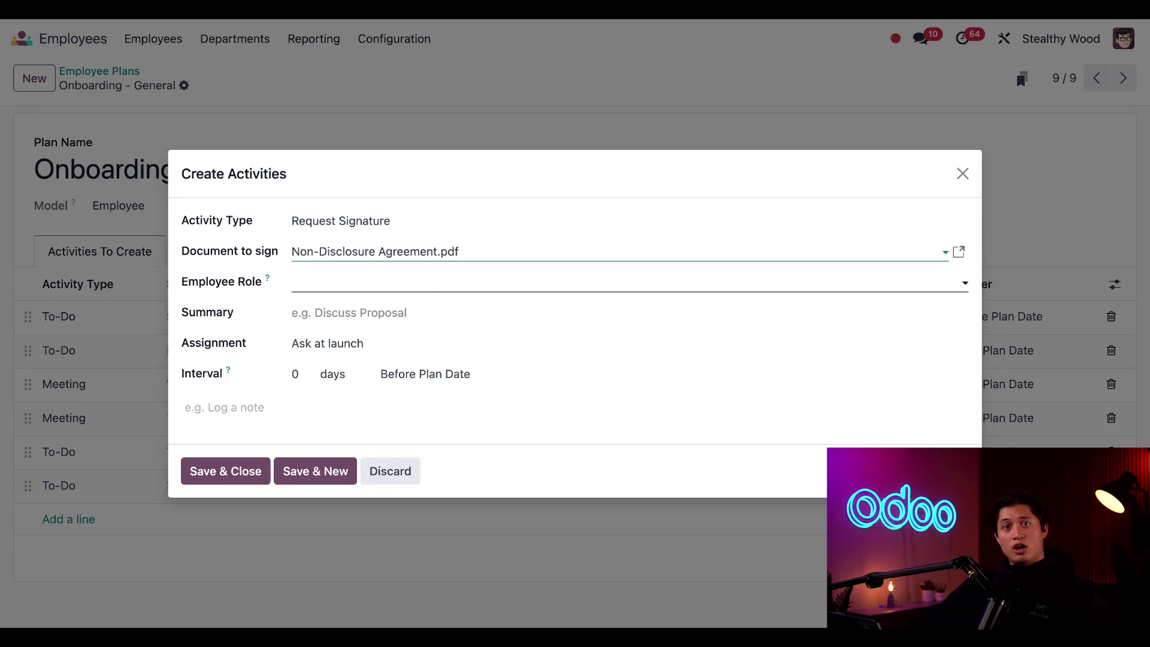
click(365, 283)
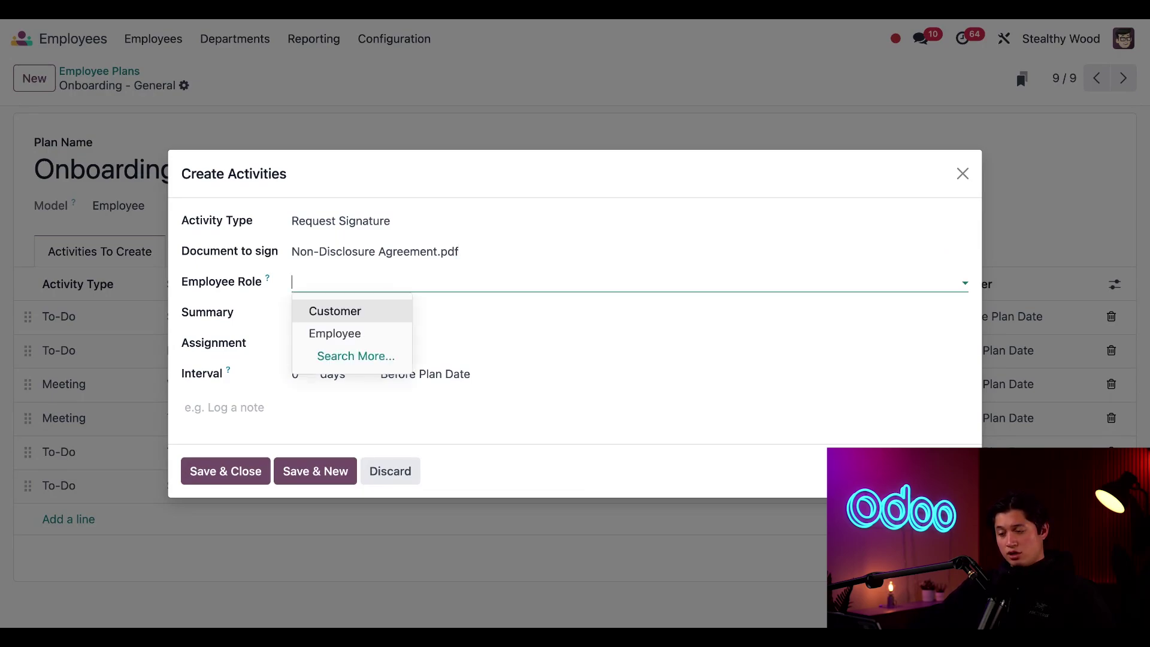
click(366, 334)
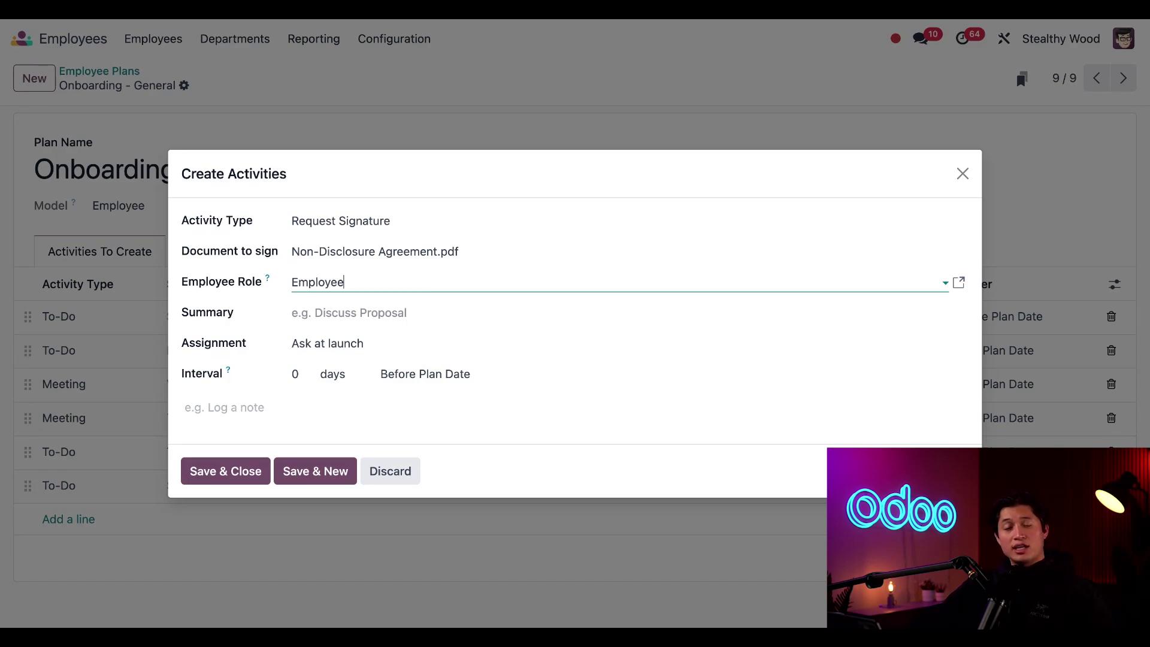
Step: Enter the summary 'Sign NDA' and, after trying other options, keep the assignment as Default user
click(378, 315)
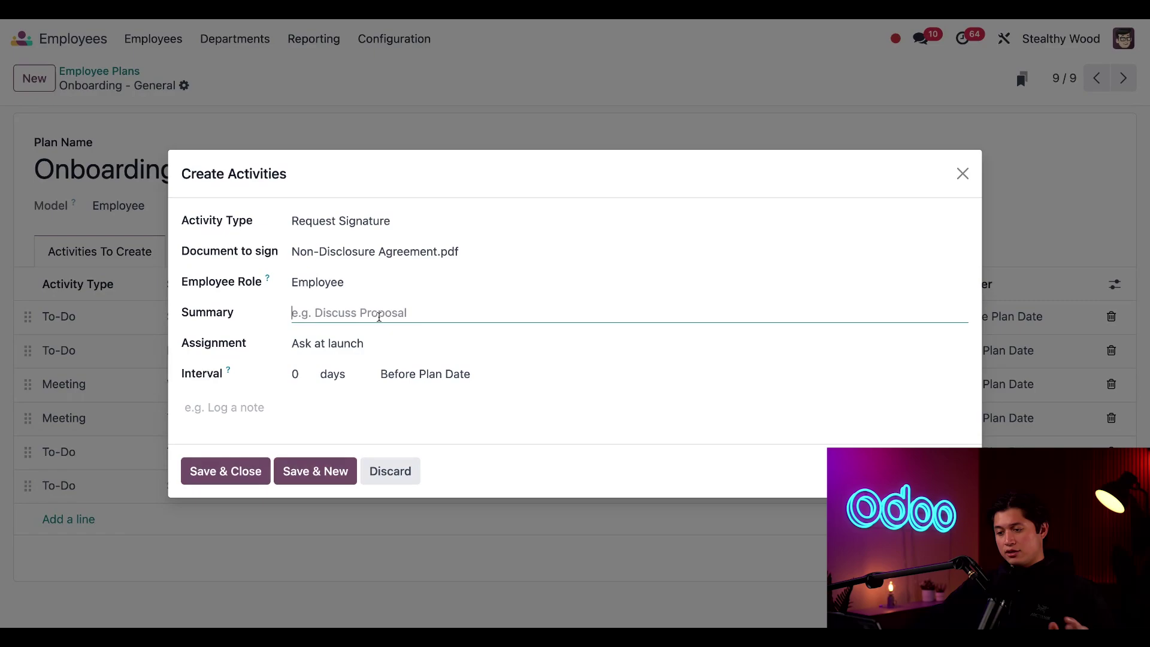
text(Sign NDA)
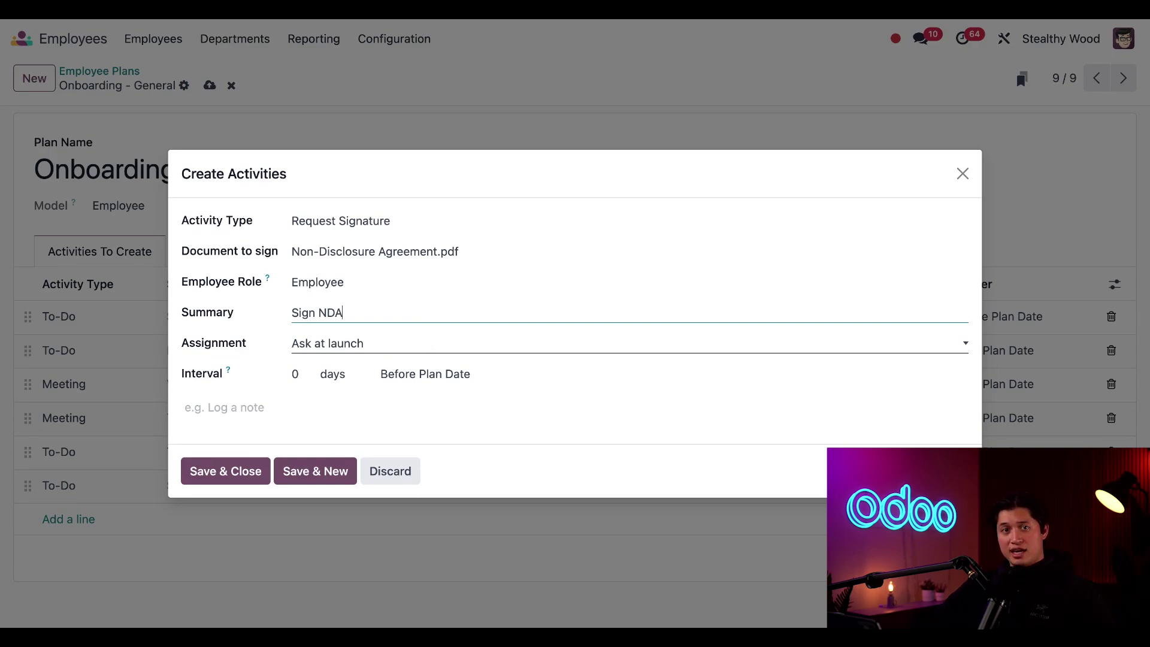
click(414, 342)
click(407, 359)
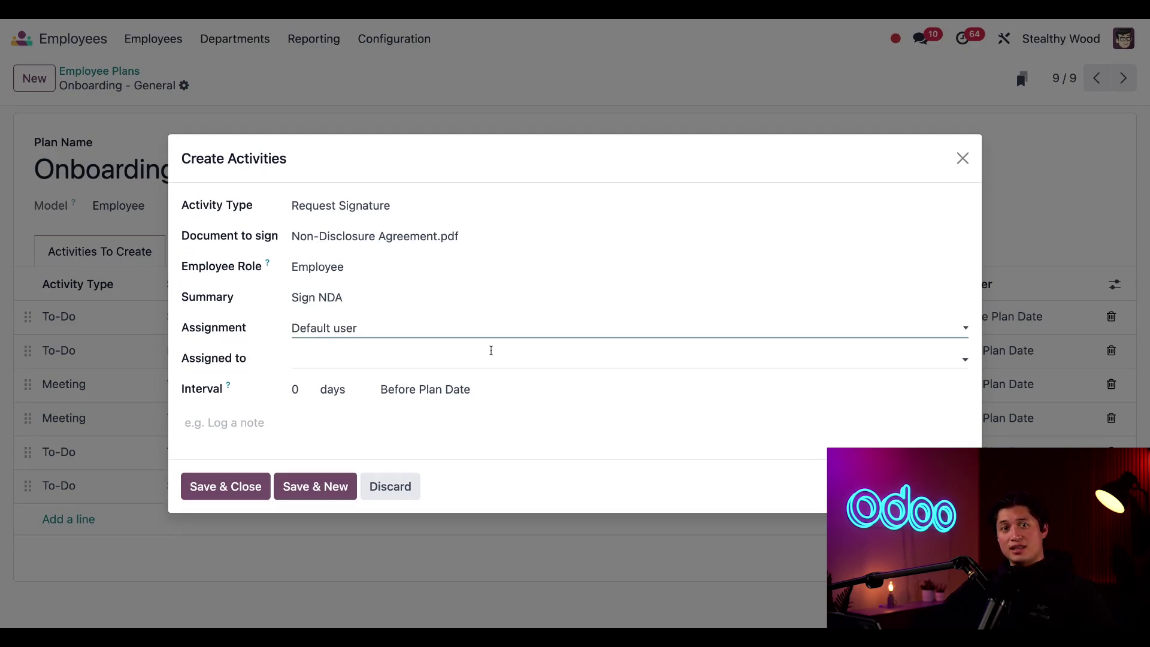
click(448, 335)
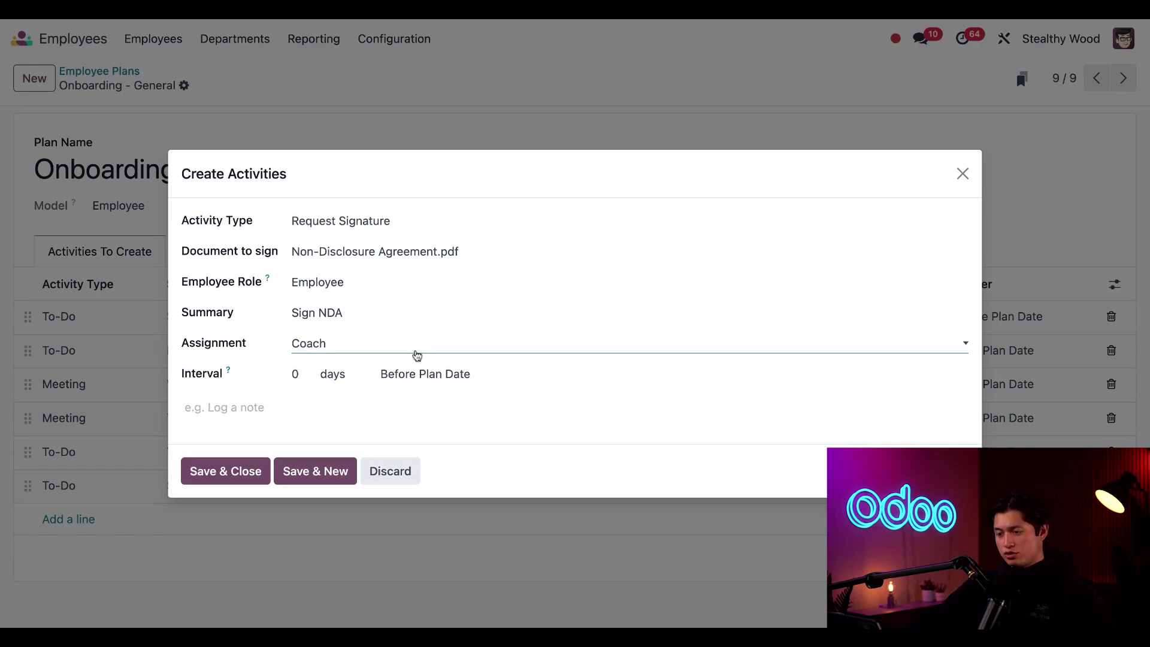
click(418, 324)
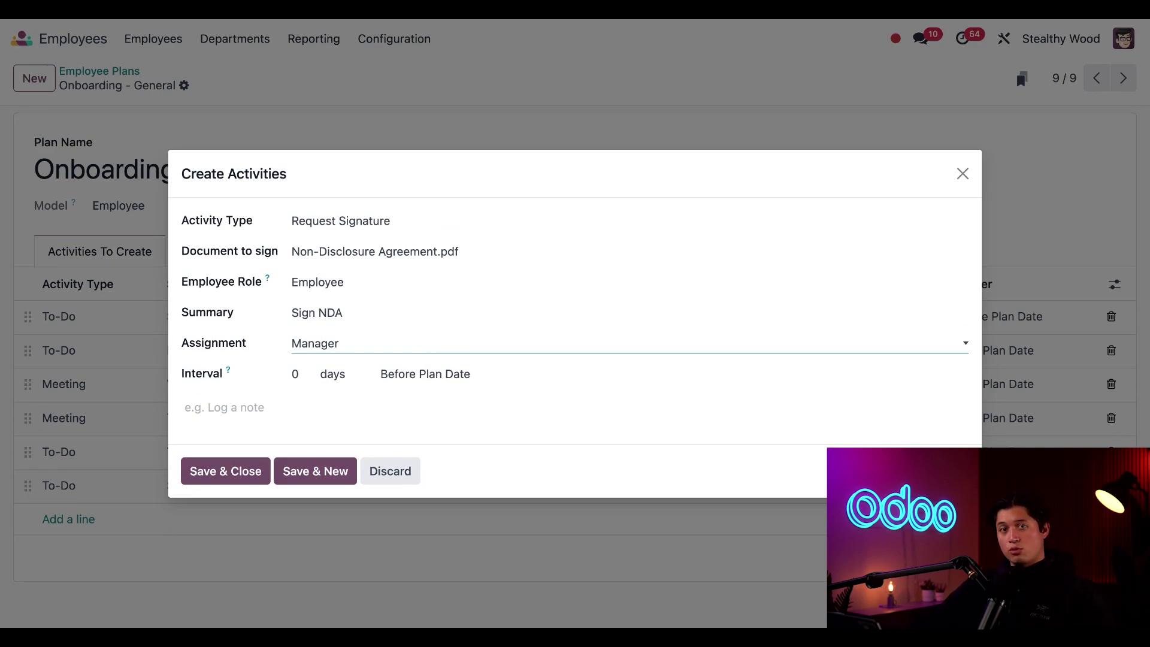
click(418, 367)
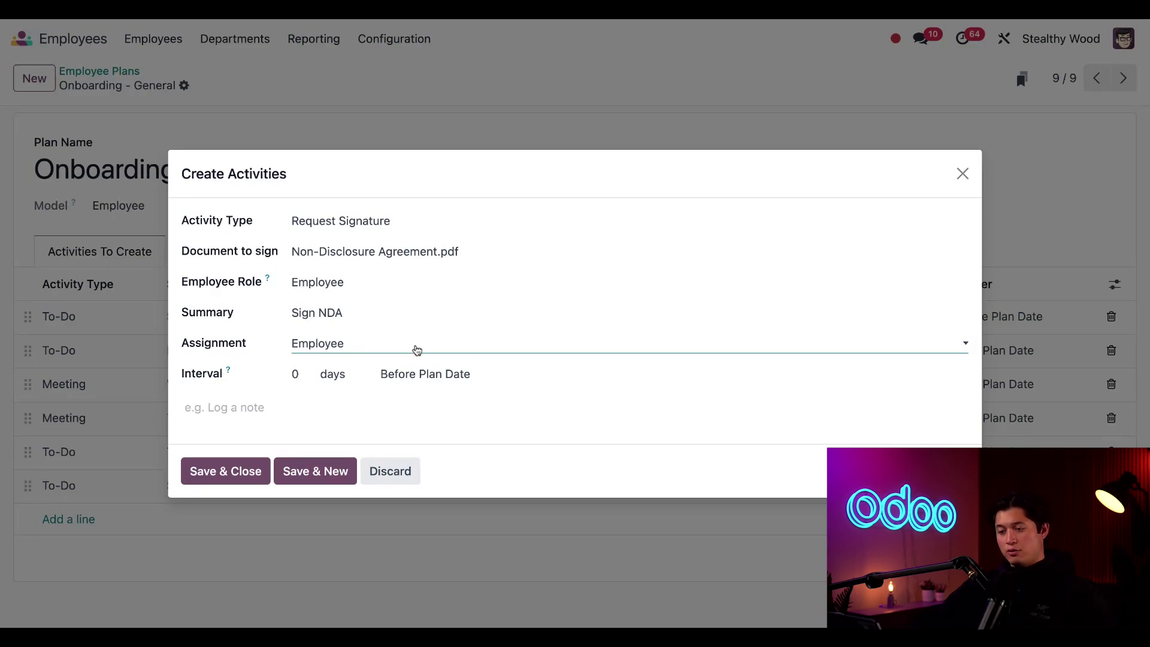
click(417, 350)
click(443, 359)
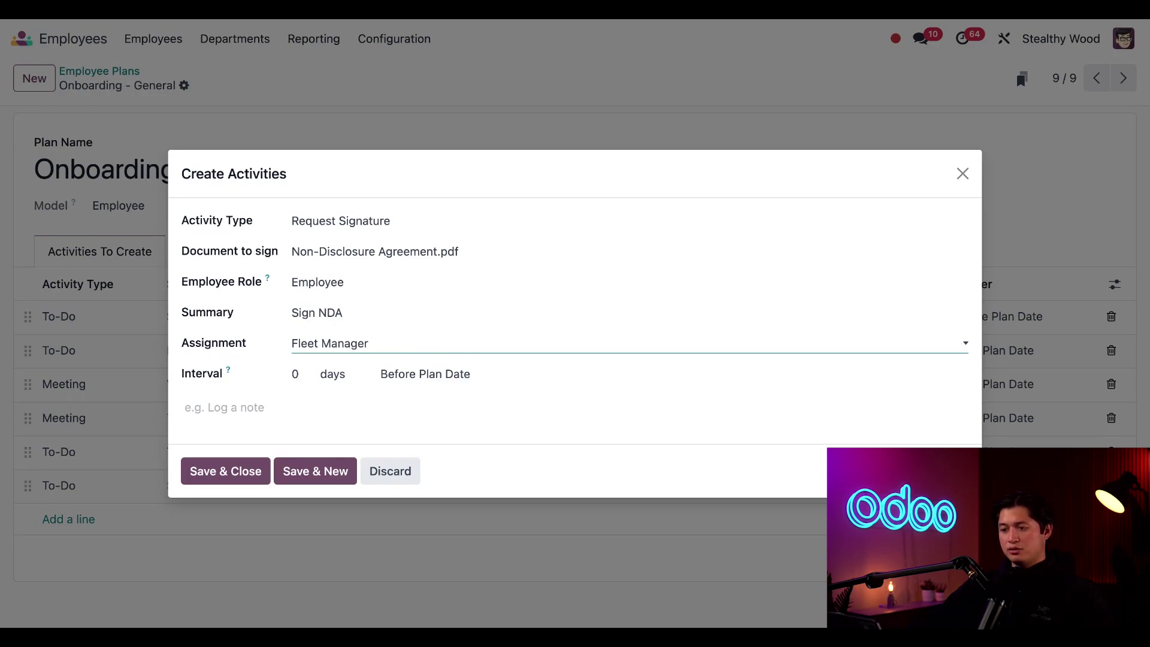
click(372, 272)
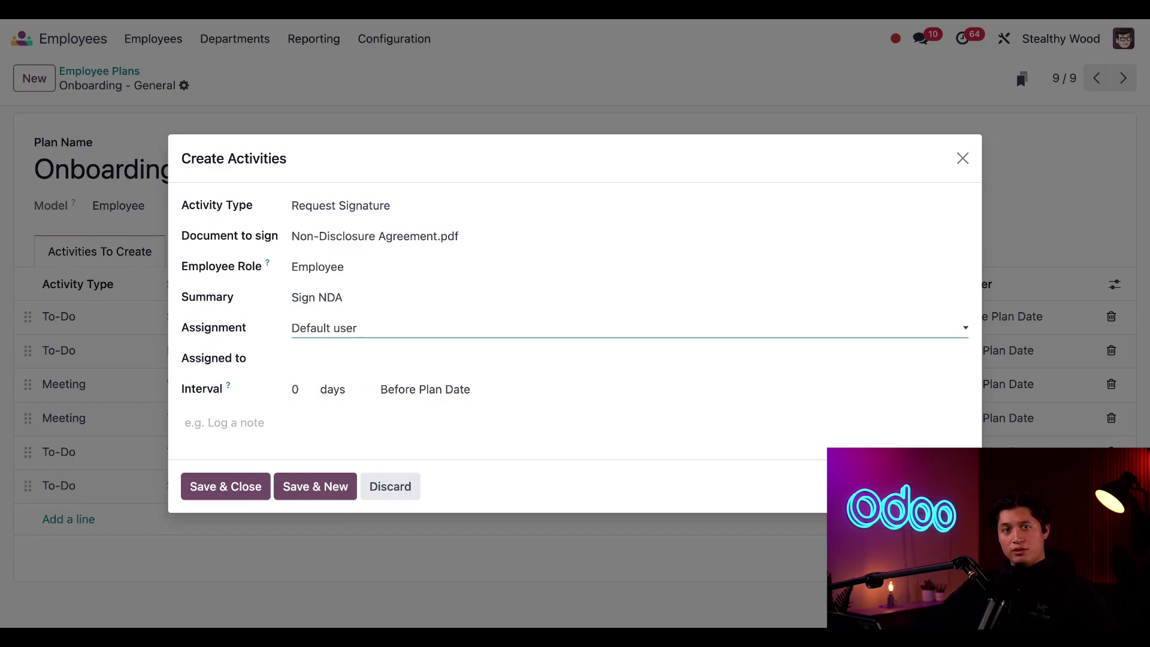
Step: Assign the Sign NDA activity to a specific employee in Assigned to
click(362, 360)
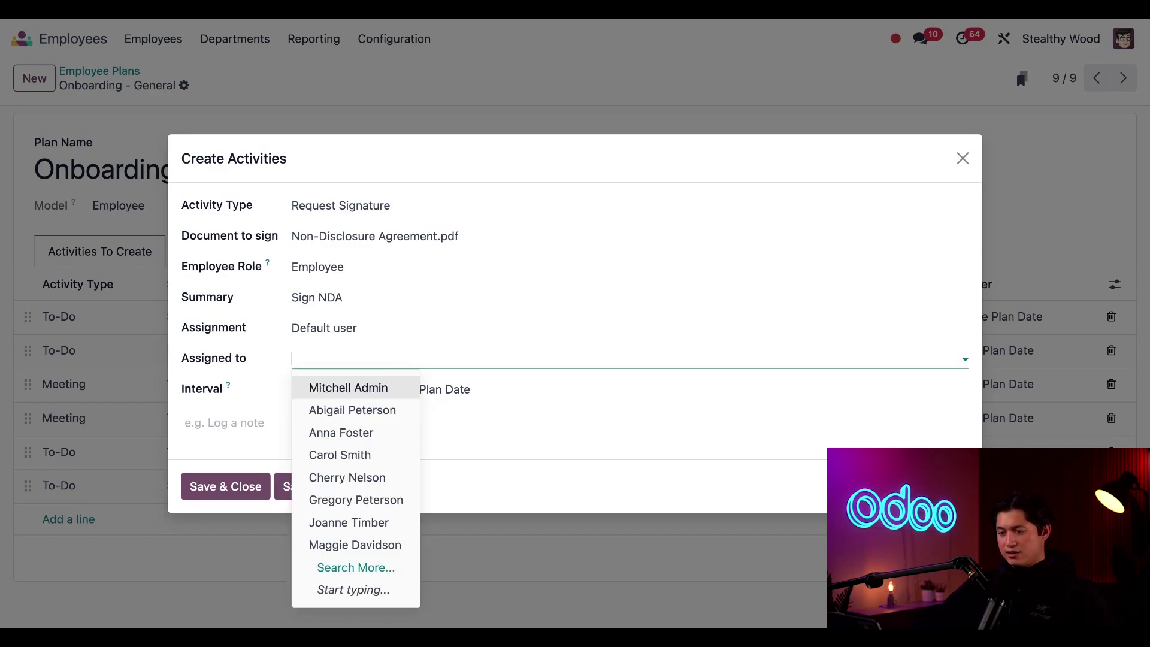
click(359, 405)
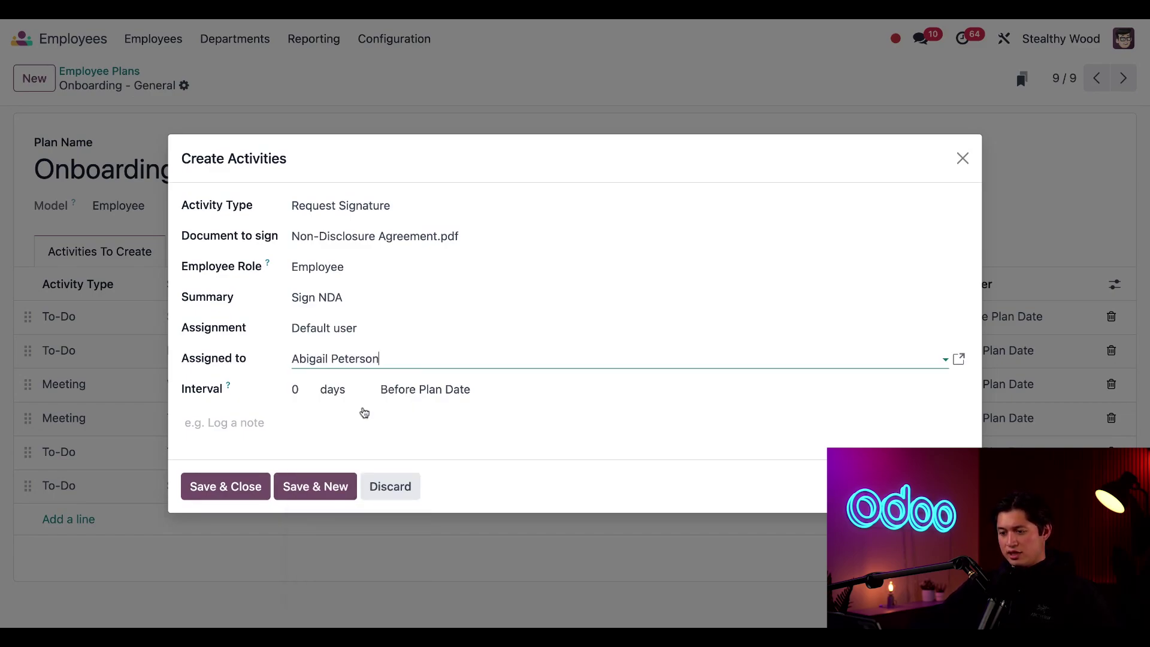
click(254, 398)
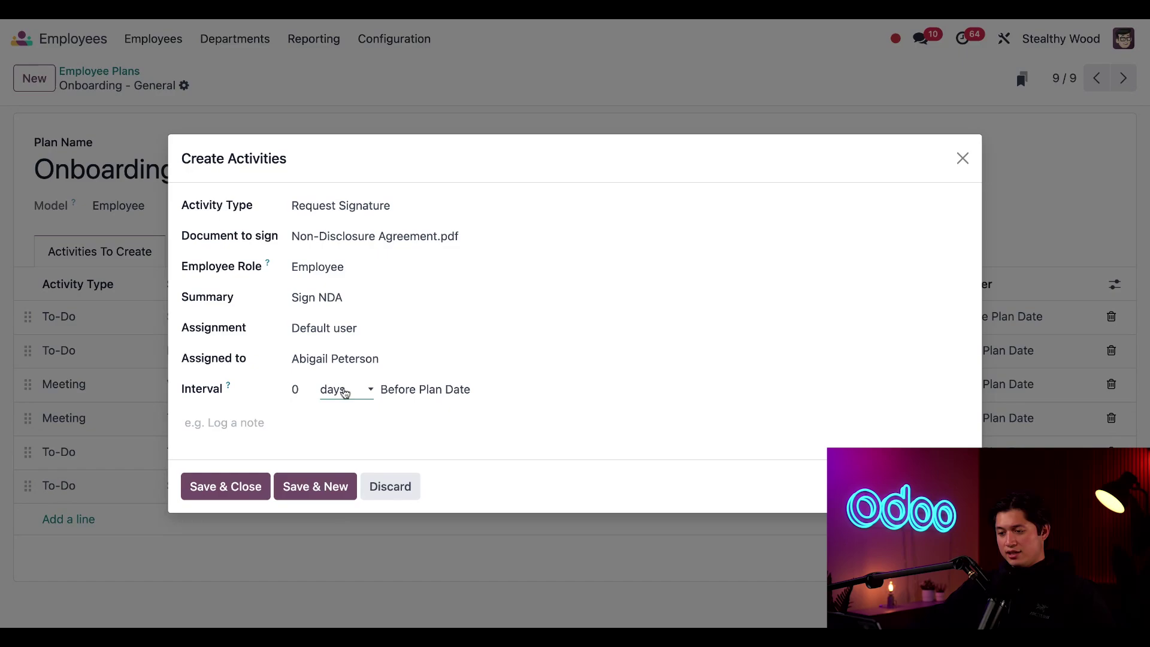
Step: Schedule the activity 3 days after the plan date
click(345, 392)
click(352, 405)
click(351, 393)
click(352, 403)
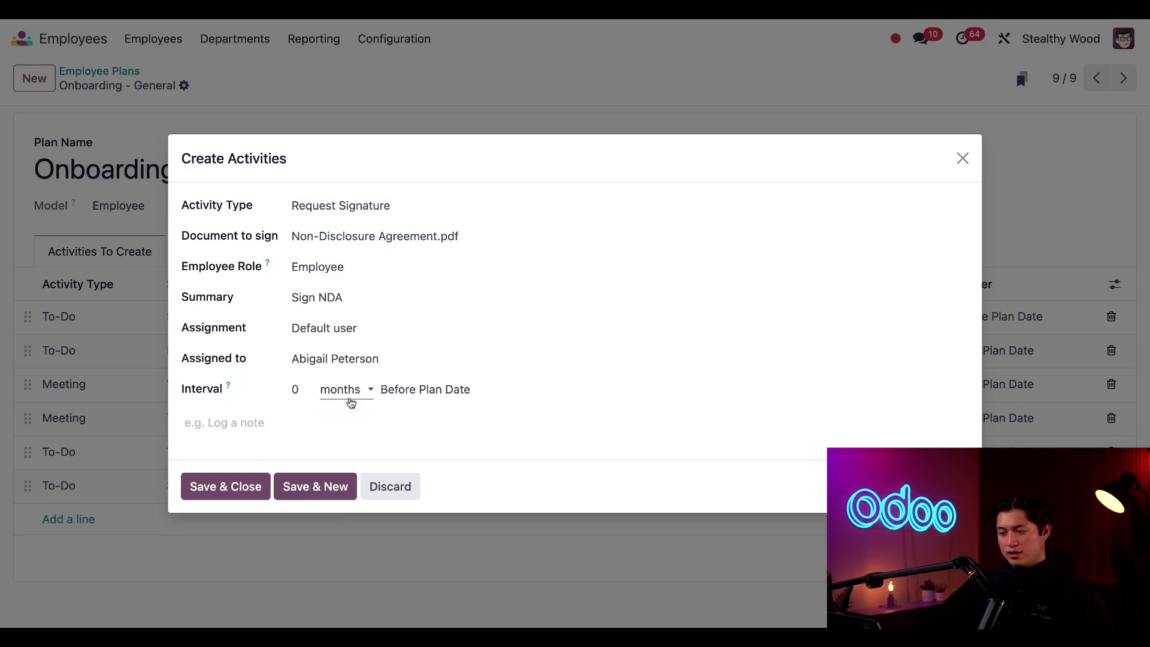
click(349, 392)
click(347, 405)
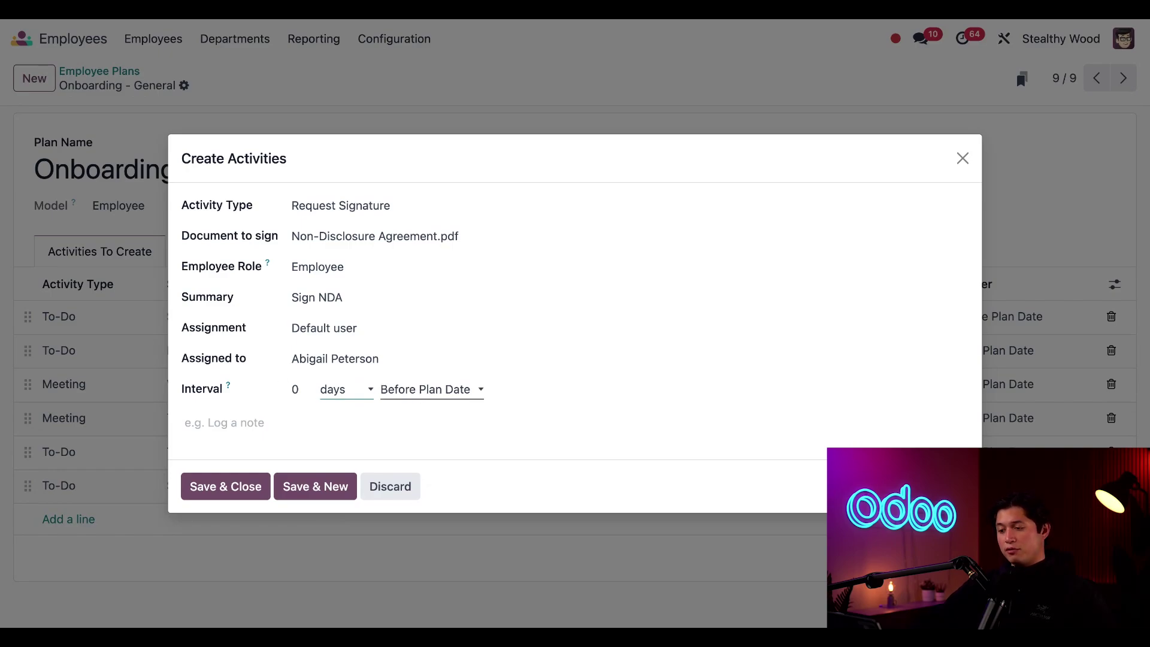
click(522, 406)
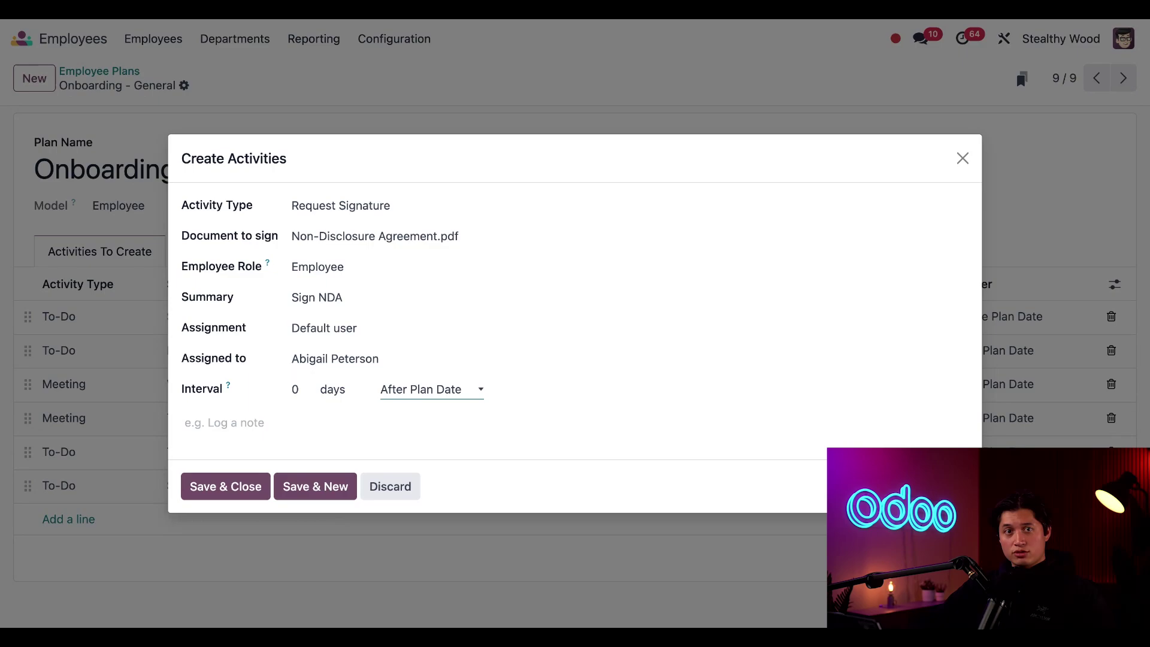
click(307, 388)
text(3)
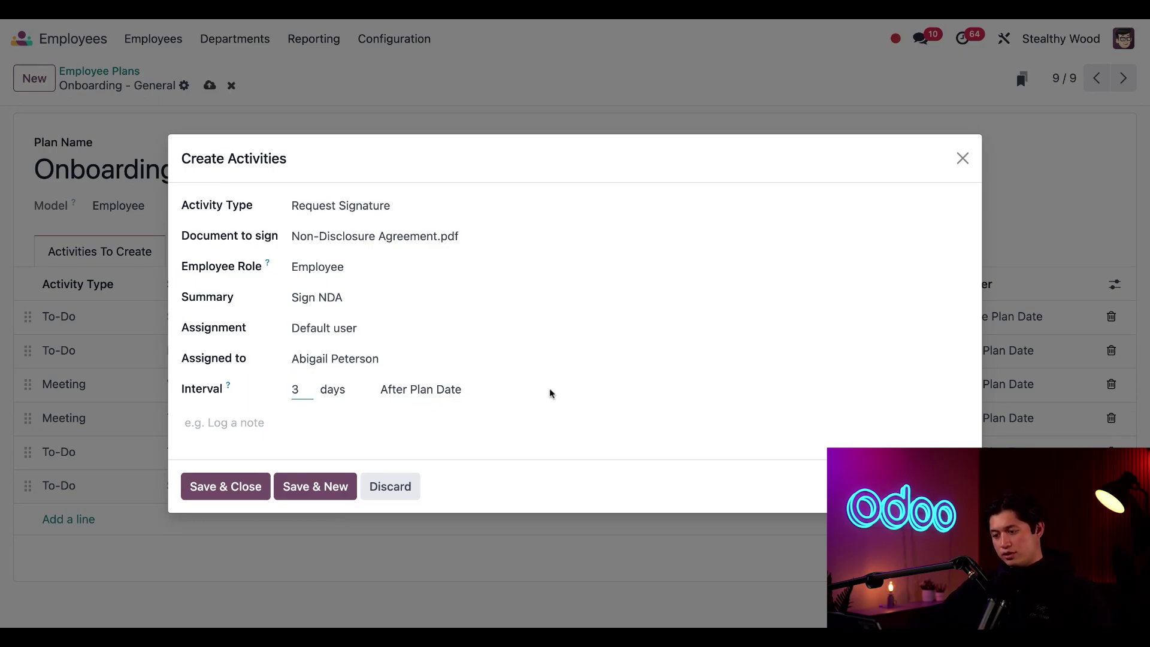
click(550, 391)
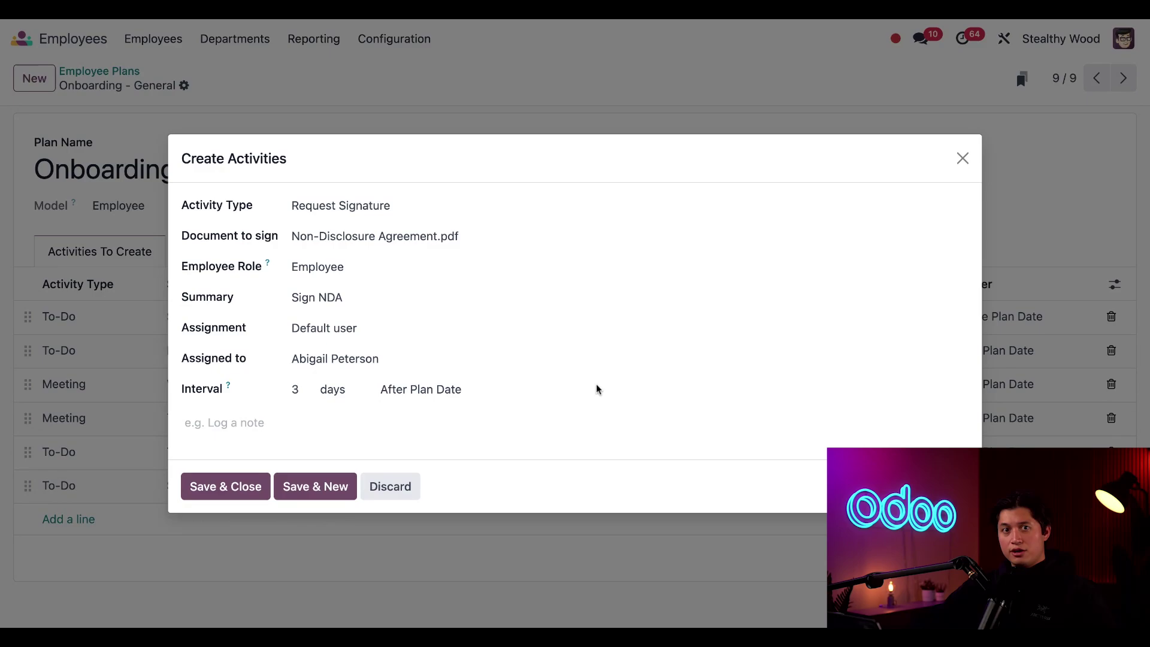
Step: Save & Close so Sign NDA becomes the plan's seventh activity
click(234, 486)
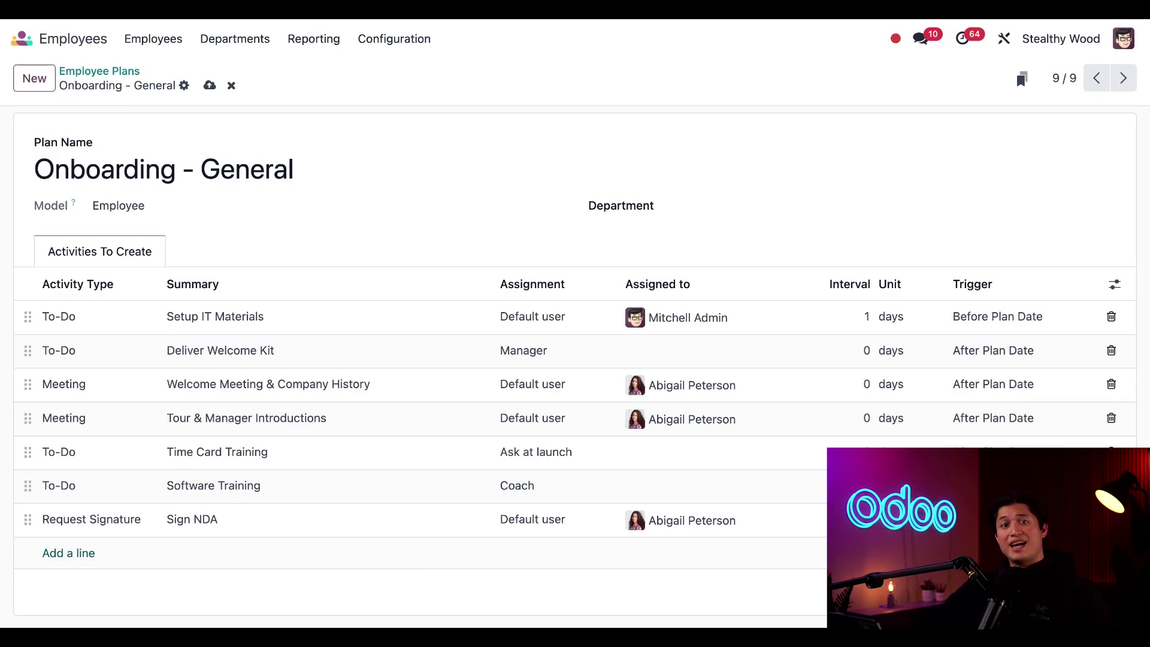
Step: Return to Employee Plans and open the Onboarding - Carpentry plan
click(105, 72)
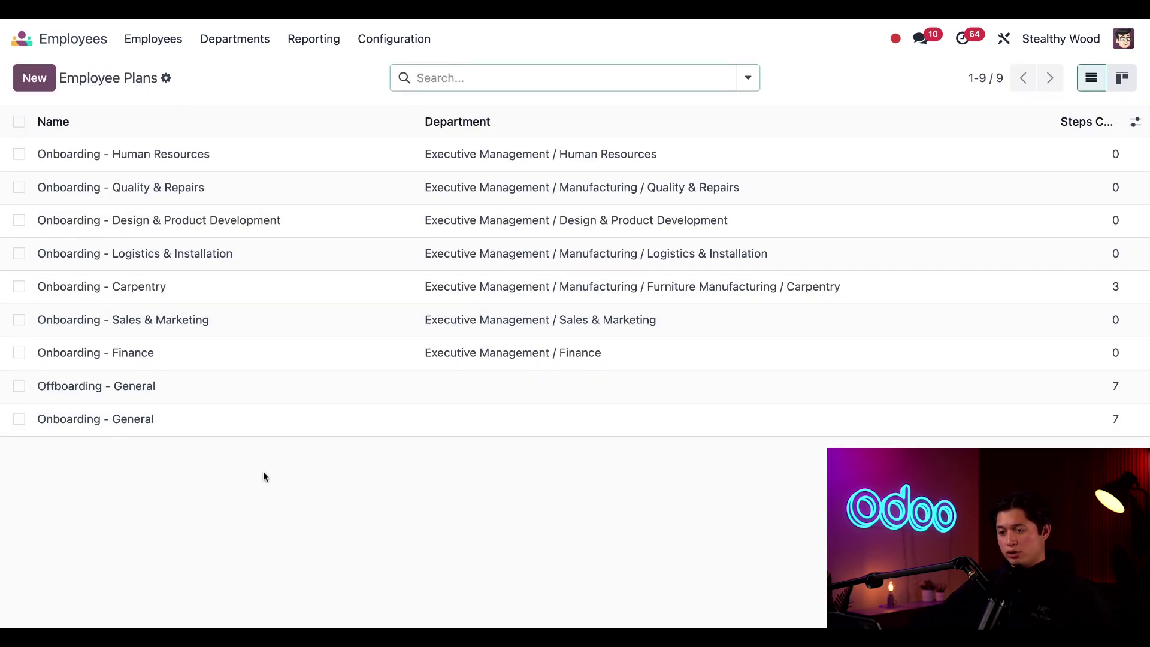
click(217, 296)
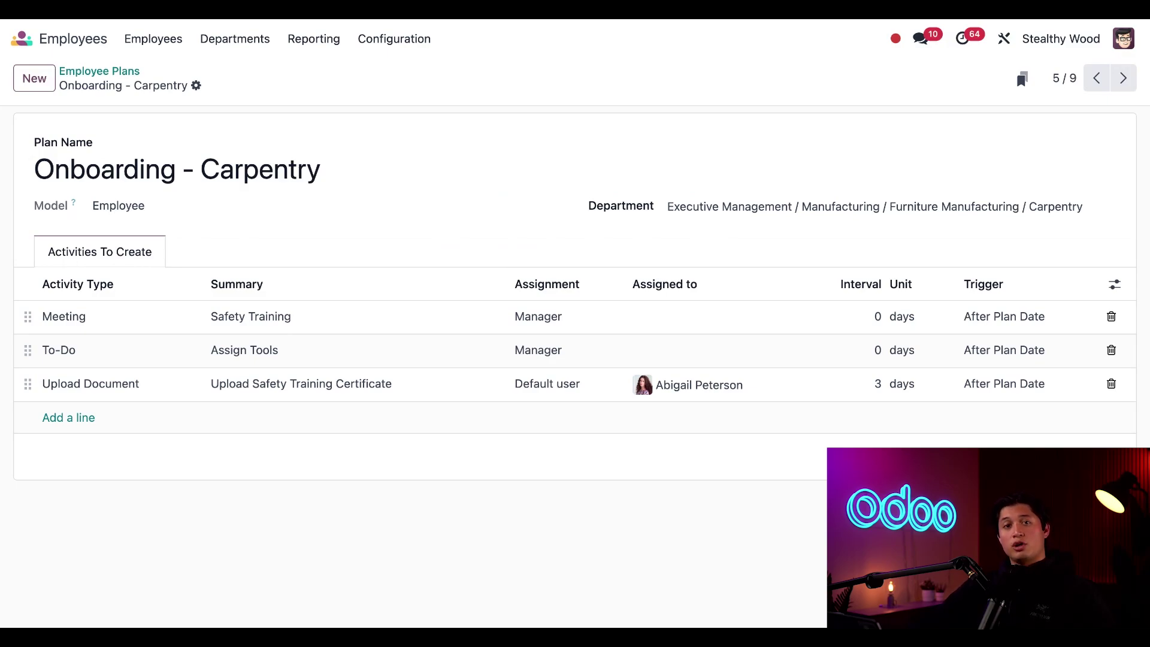
Step: Open the Employees directory and apply the Newly Hired filter
click(168, 39)
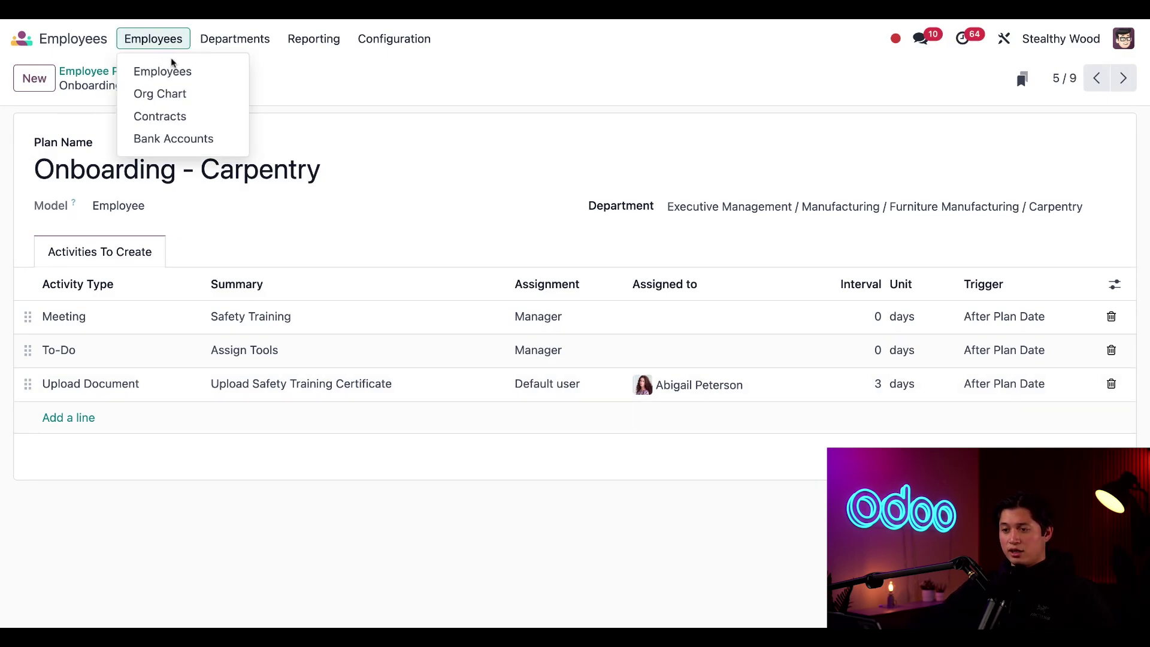
click(180, 73)
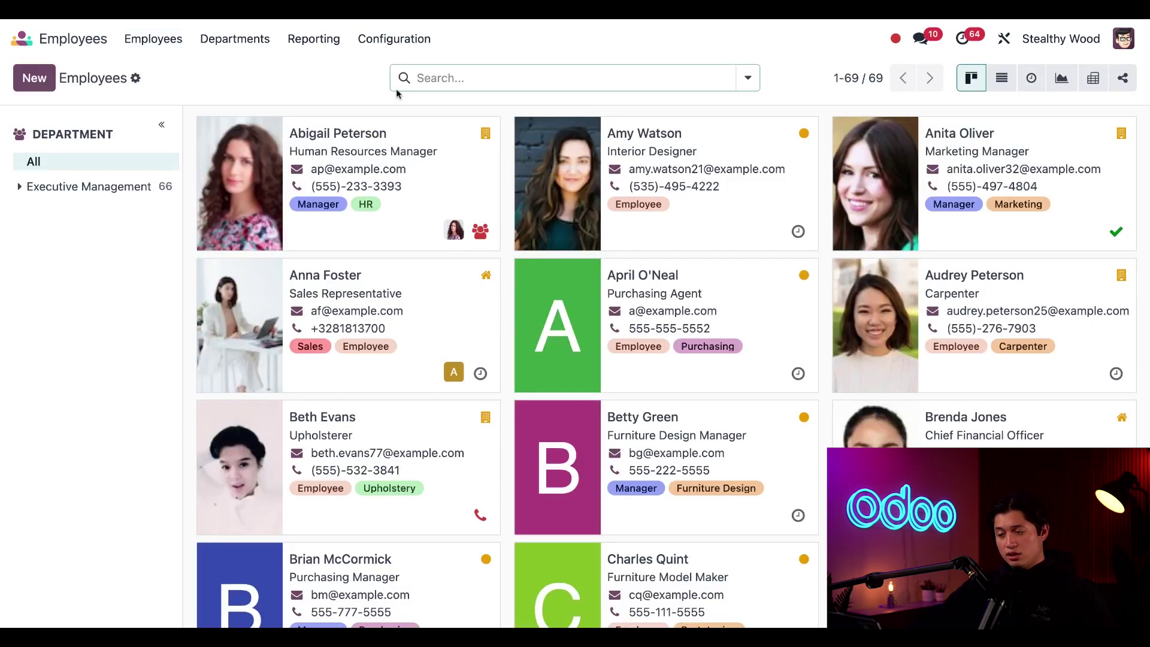
click(749, 79)
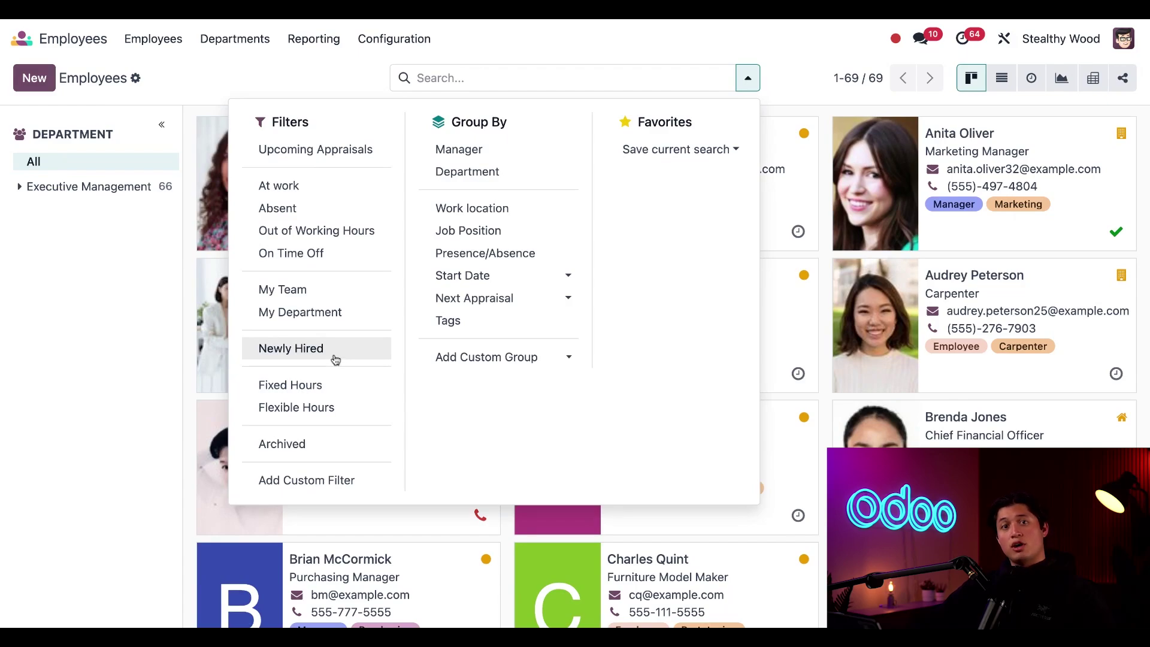
click(292, 347)
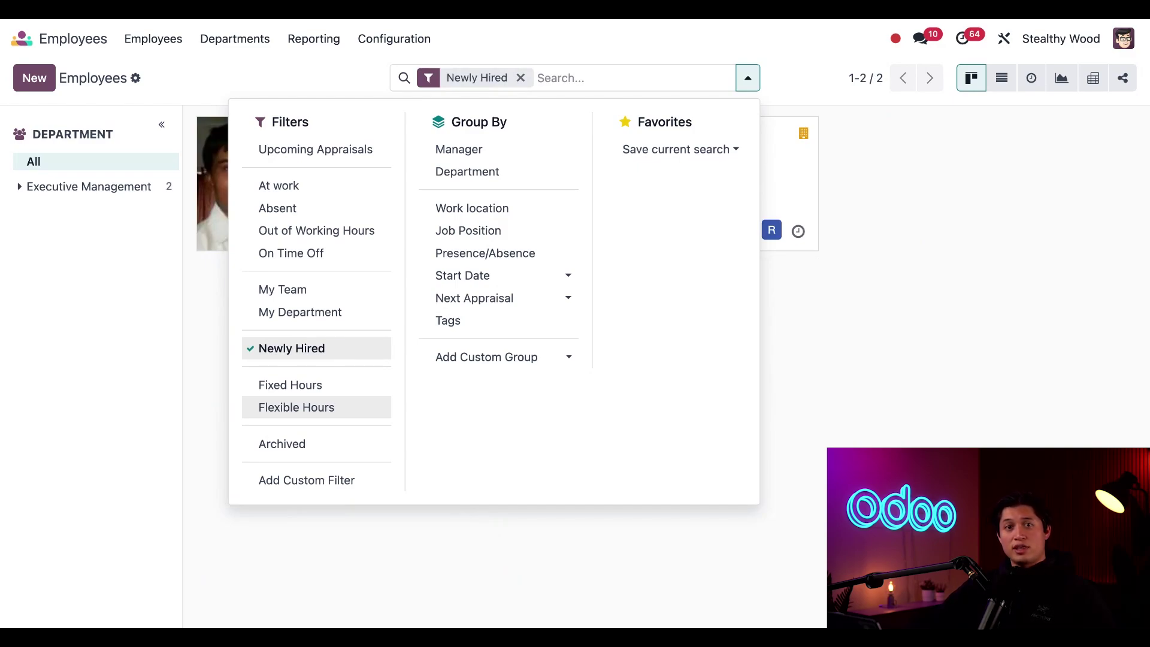
click(820, 484)
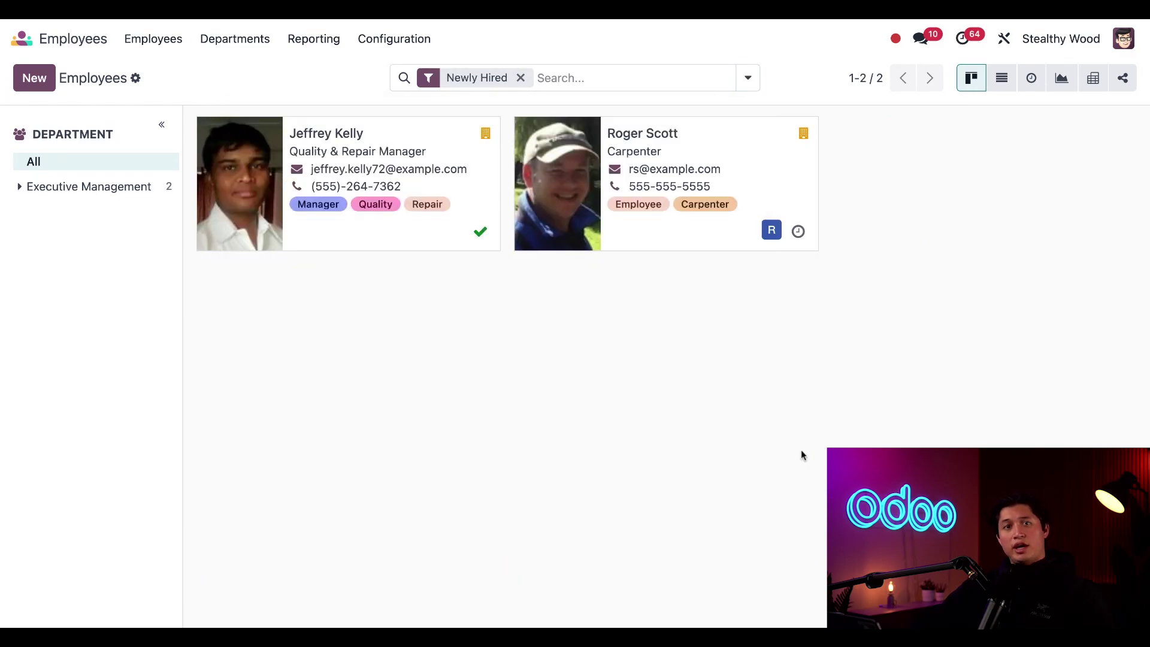
Step: Open the Carpenter's record and start Launch Plan, proposing Onboarding - General
click(737, 159)
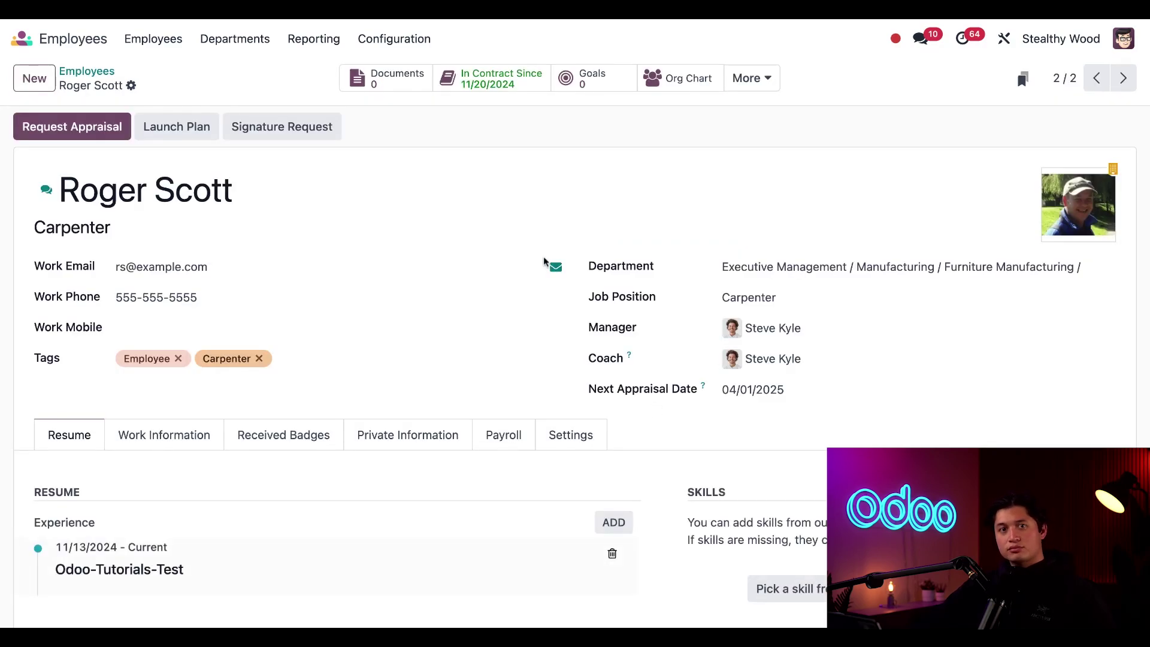
click(186, 127)
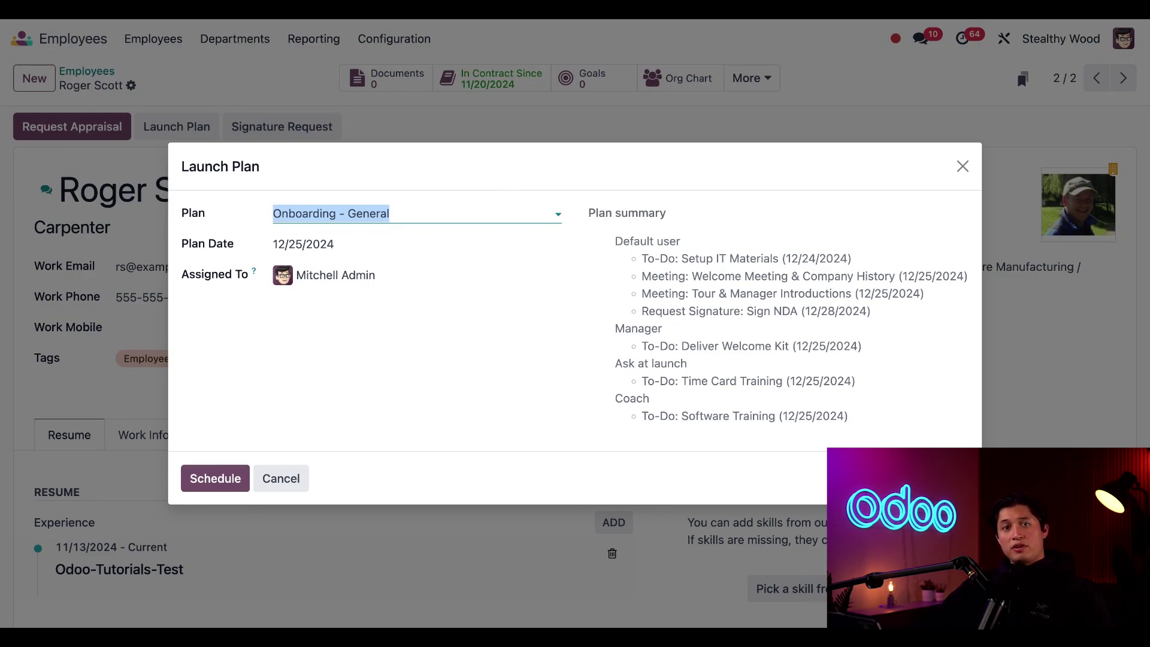
Step: Set the plan date to 01/01/2025, moving Sign NDA to 01/04/2025
click(443, 252)
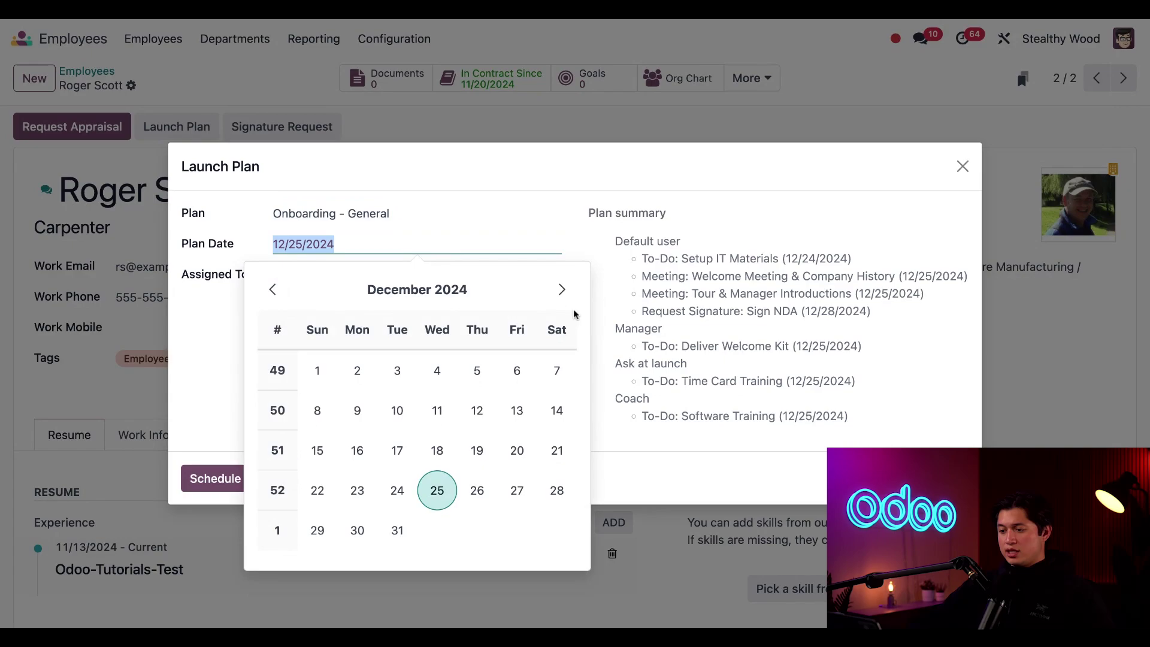
click(562, 293)
click(441, 370)
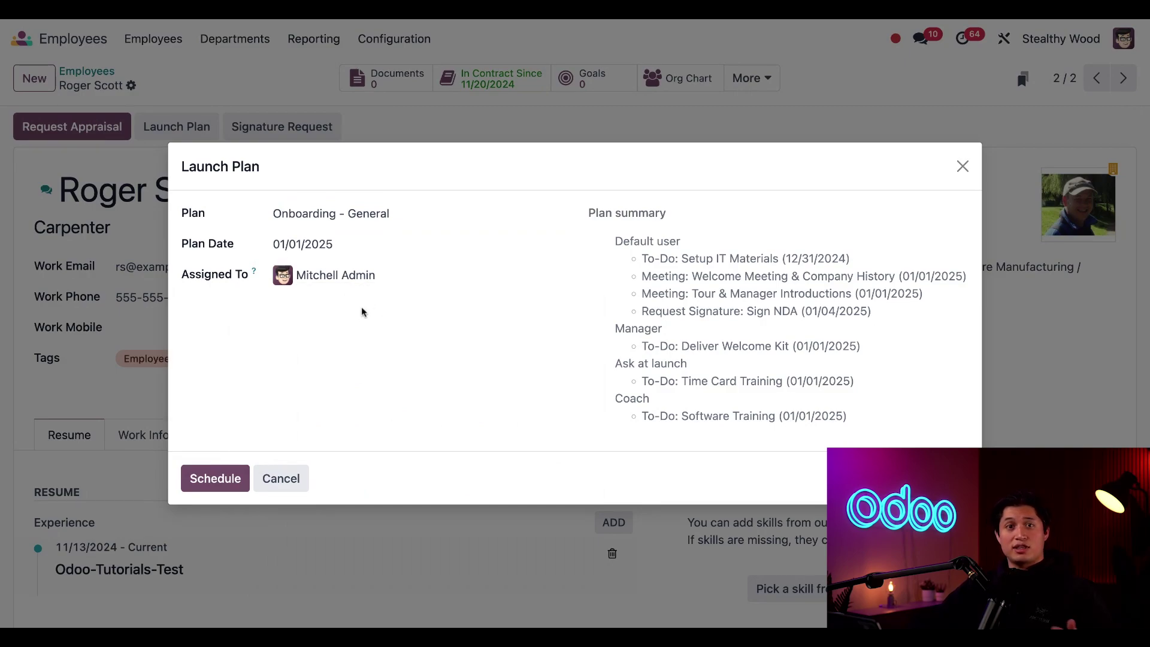
click(360, 277)
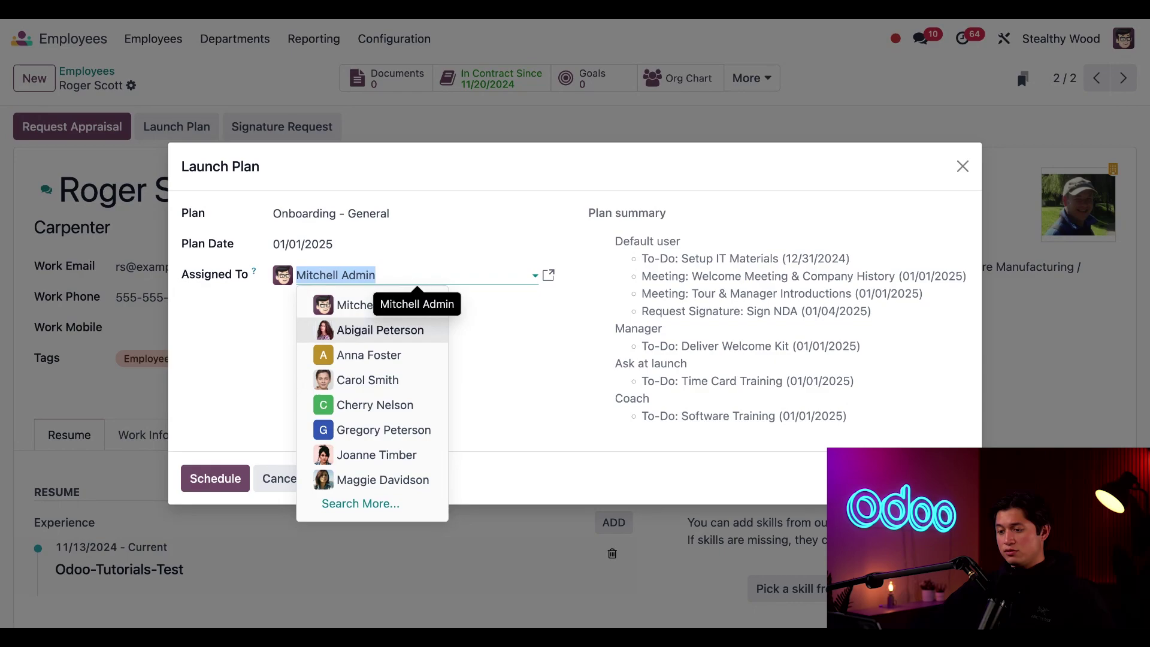
Step: Assign Time Card Training to the HR manager and schedule the General onboarding plan for 01/01/2025
key(Return)
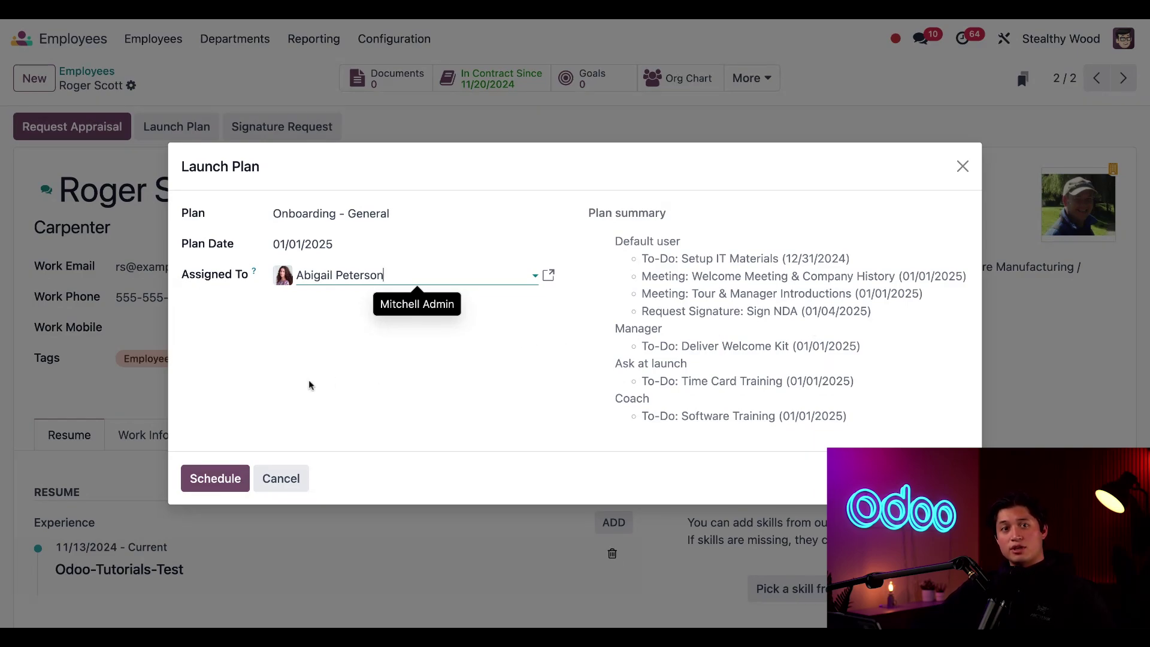
click(230, 477)
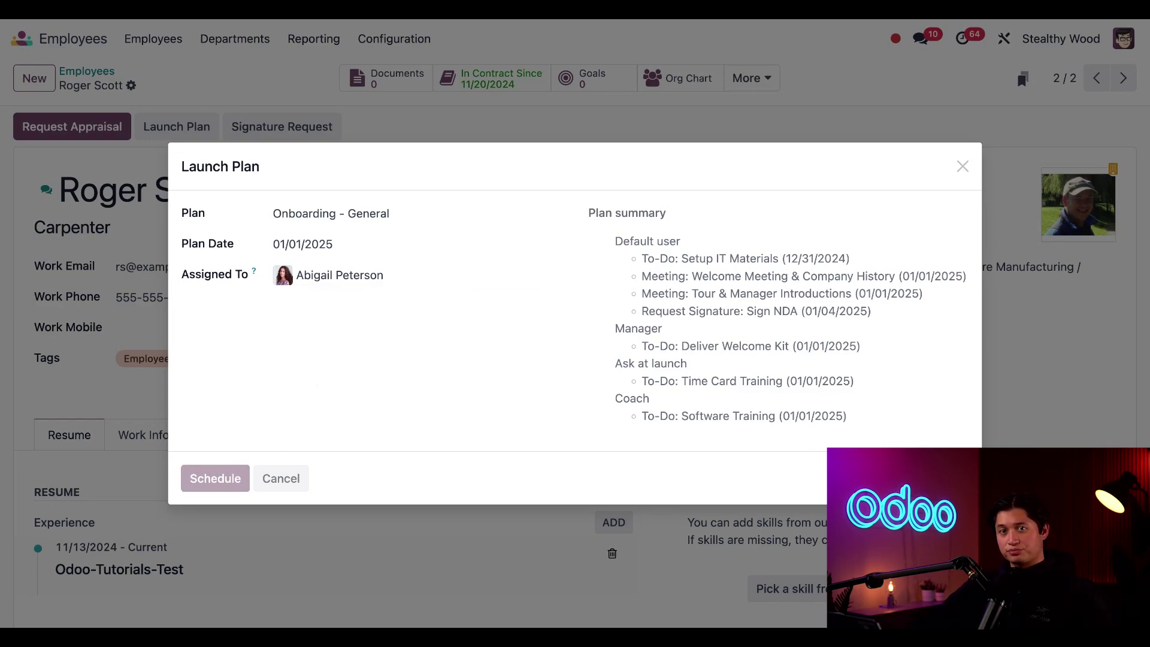
Step: Review the chatter's planned General onboarding activities, Setup IT Materials through Software Training, then return to the top
scroll(575, 367, down, 3)
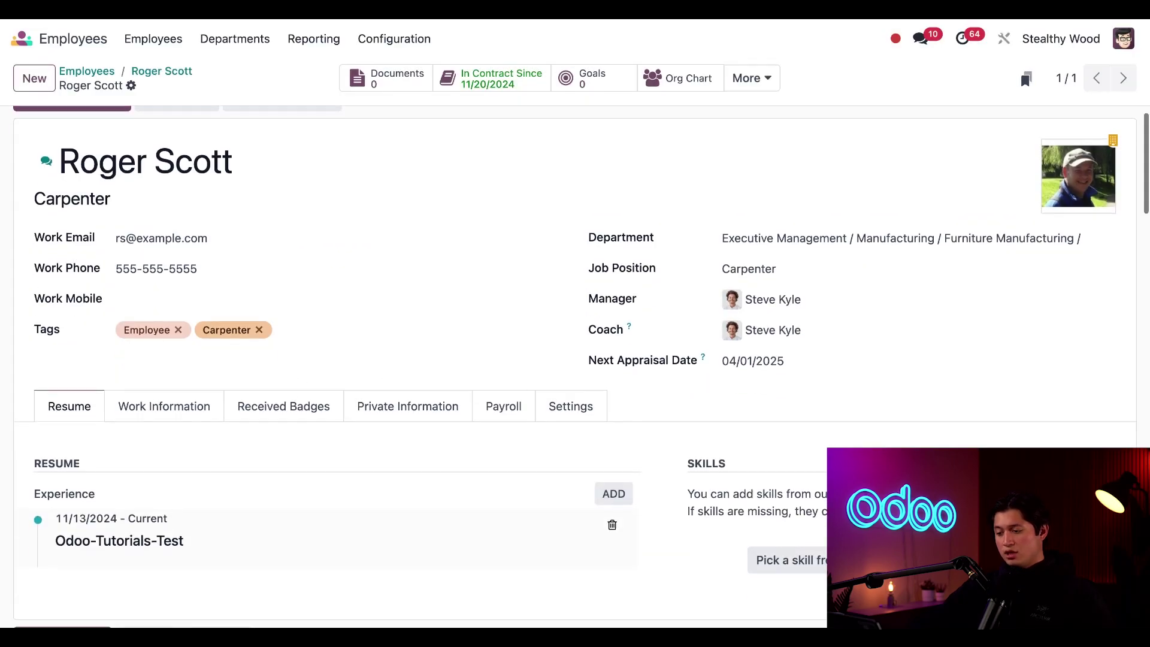
scroll(575, 367, down, 4)
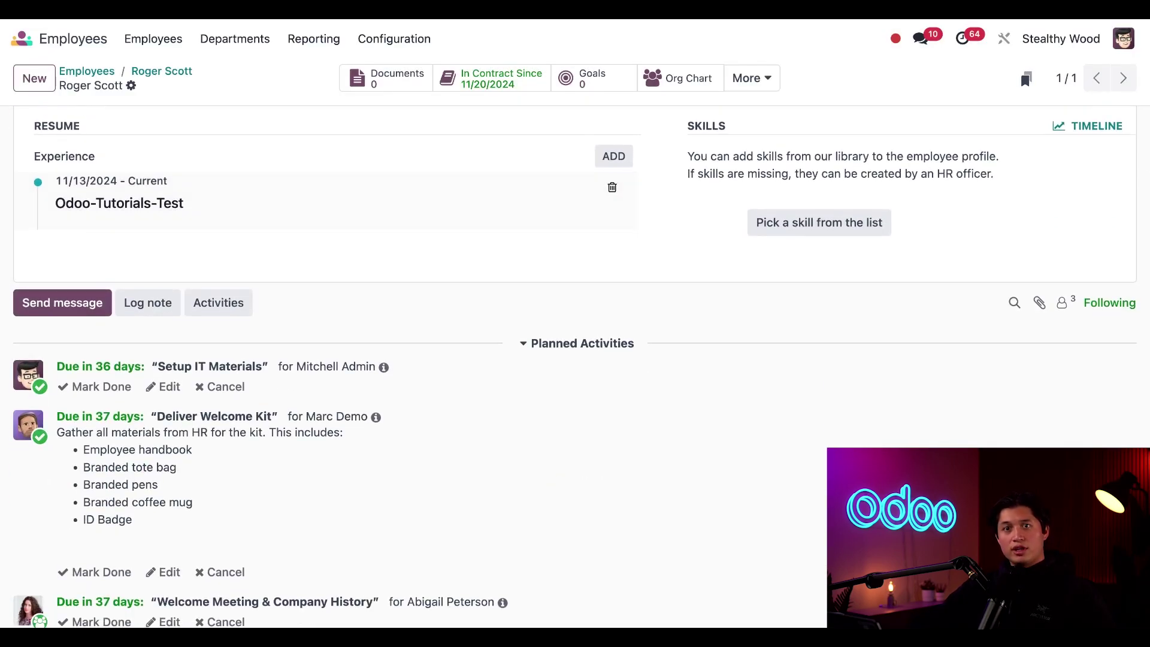
scroll(575, 366, down, 5)
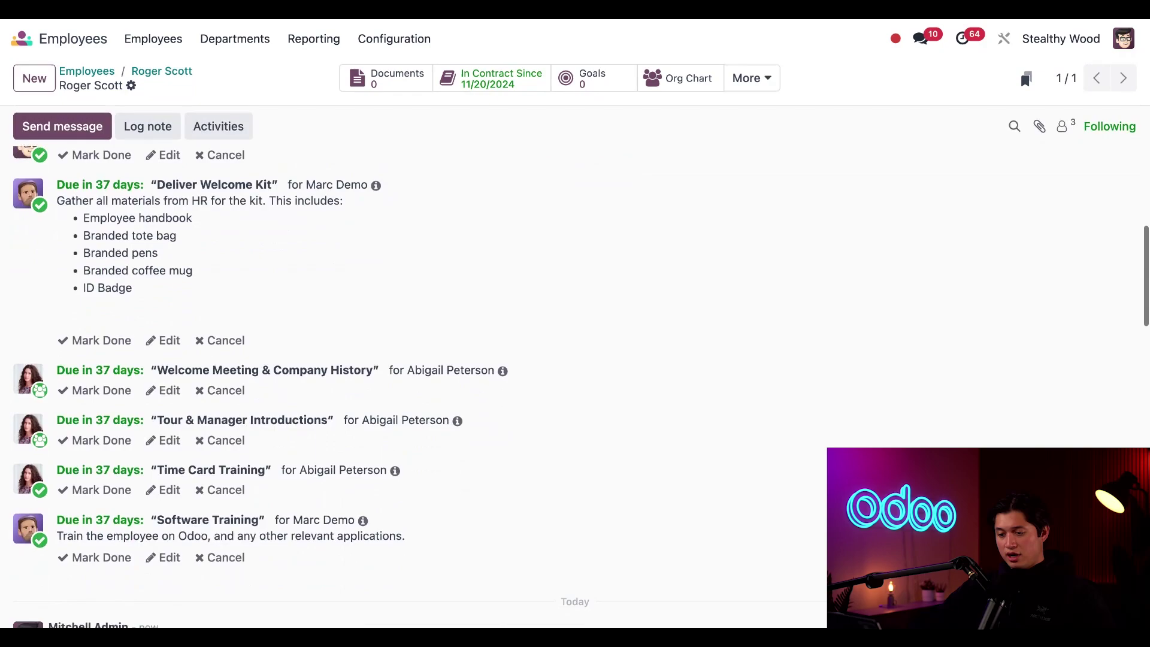
scroll(575, 367, up, 2)
scroll(575, 366, up, 2)
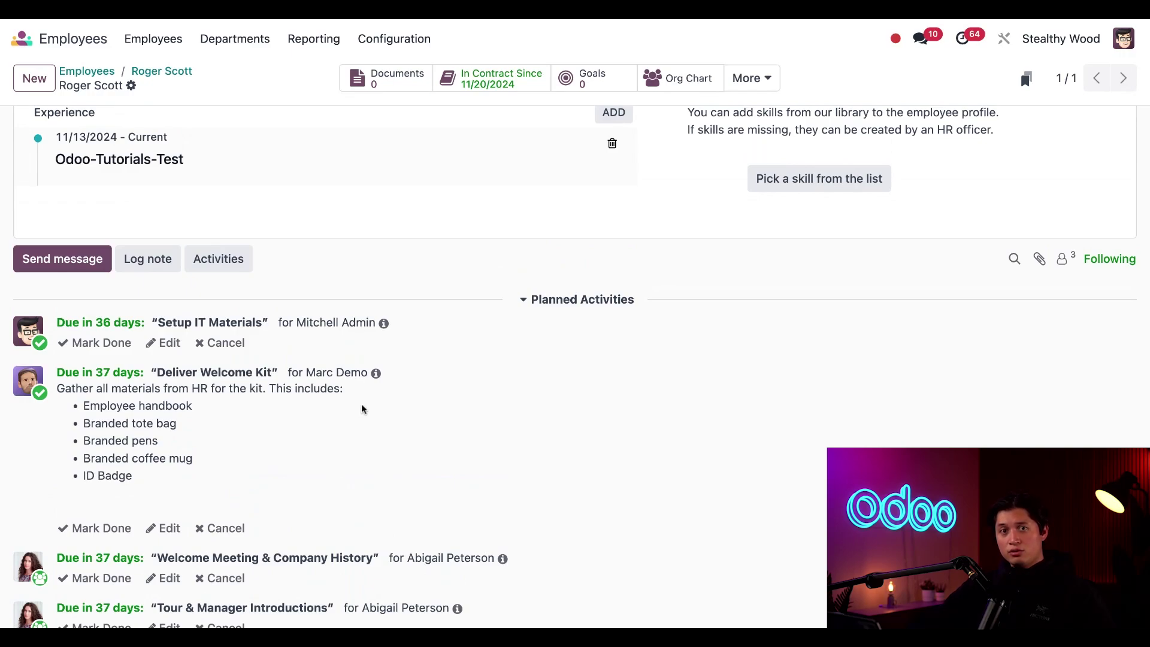
scroll(361, 409, up, 7)
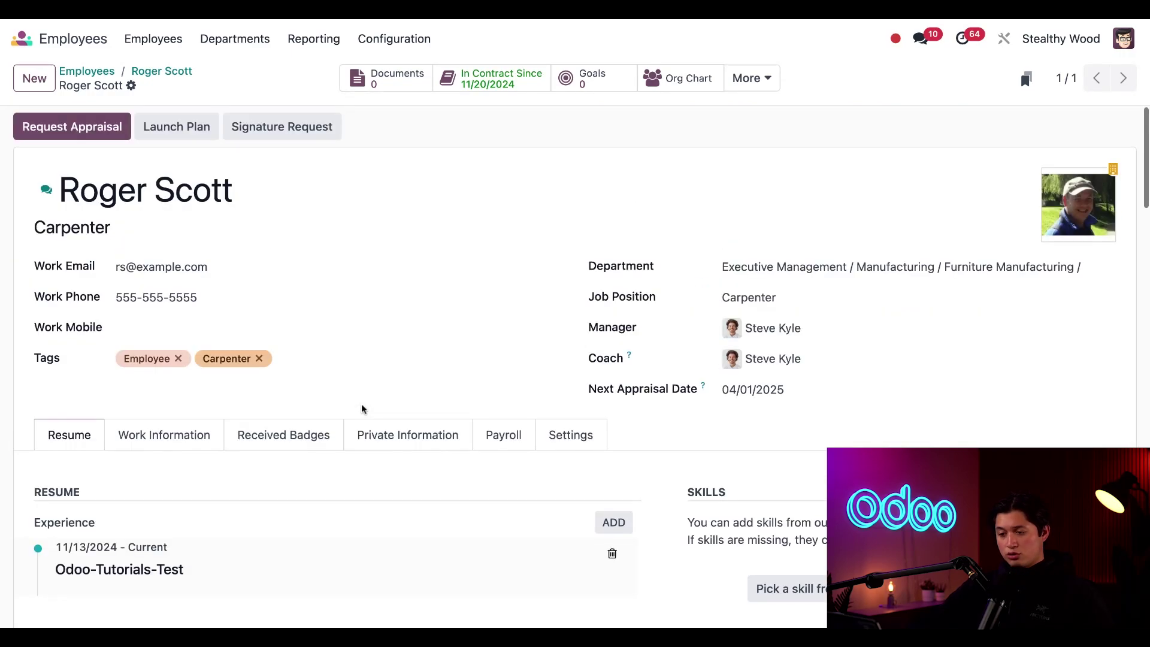
Step: Schedule the Onboarding - Carpentry plan with plan date January 2, 2025, making the certificate upload due 01/05/2025
click(195, 128)
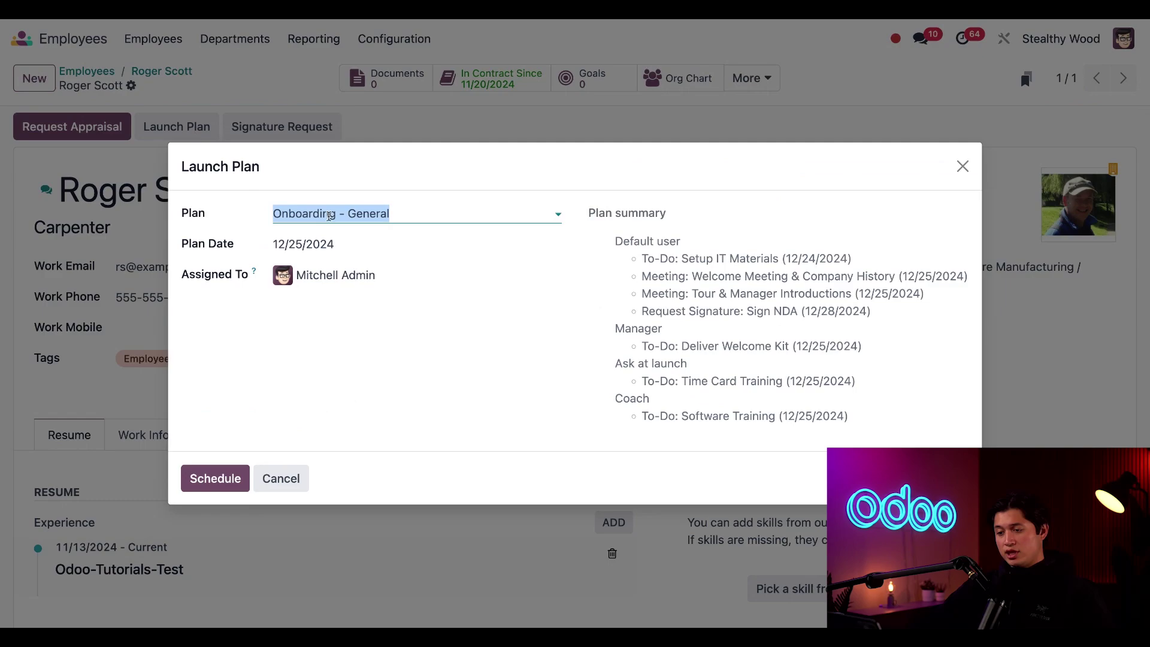
click(406, 214)
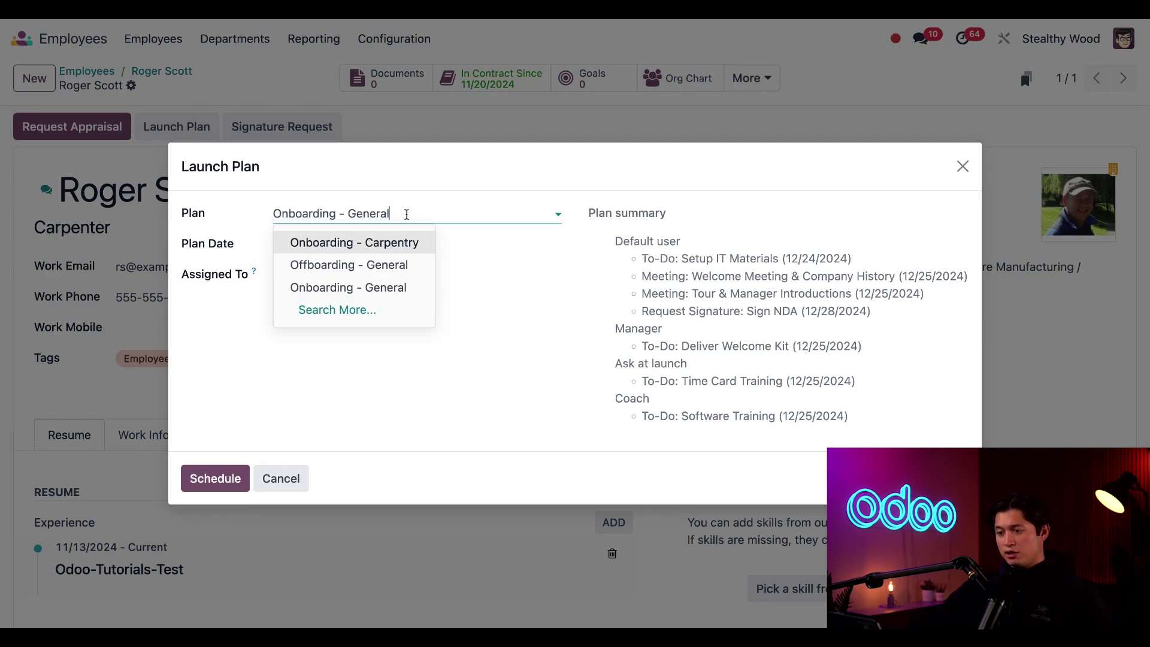
click(415, 250)
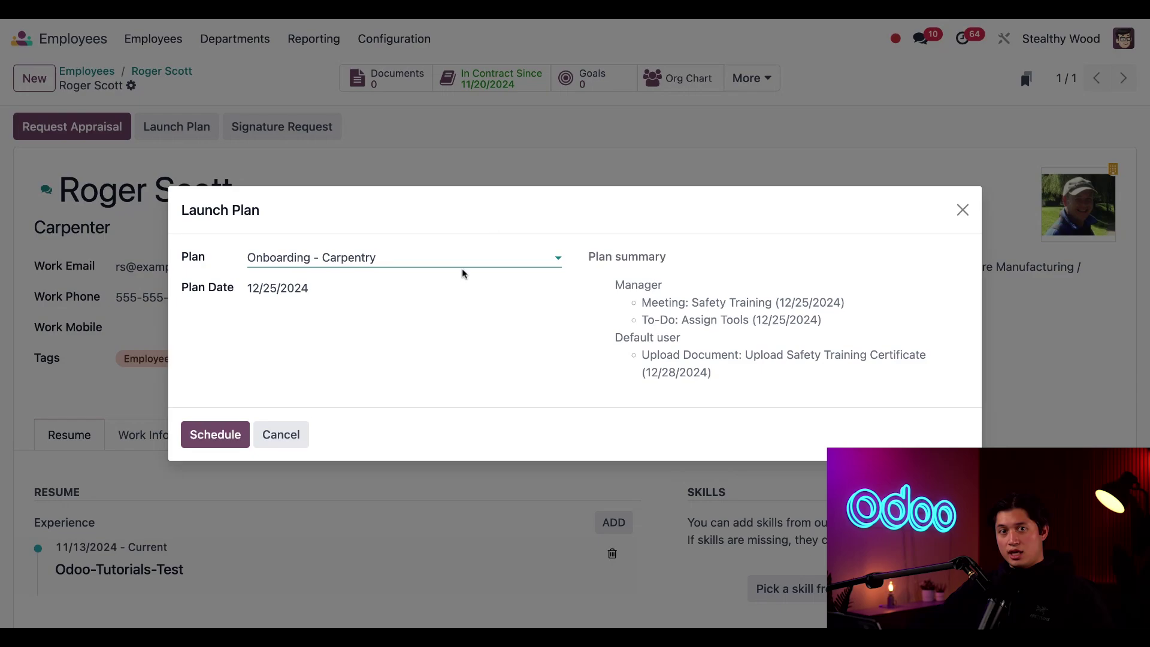
click(454, 286)
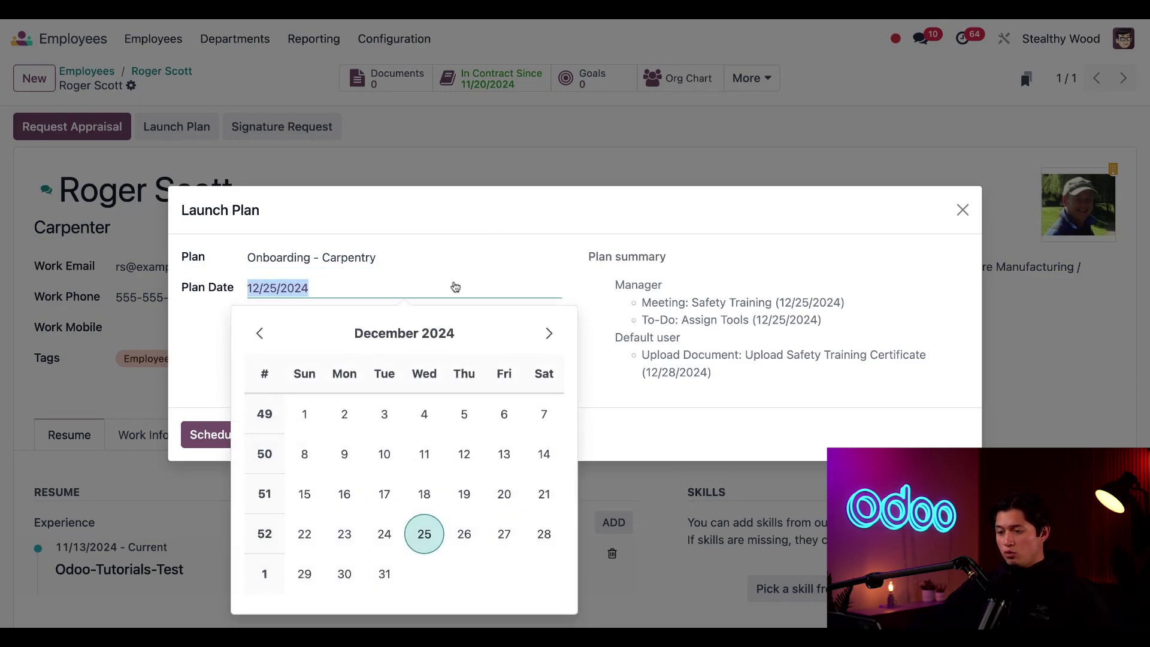
click(544, 339)
click(472, 422)
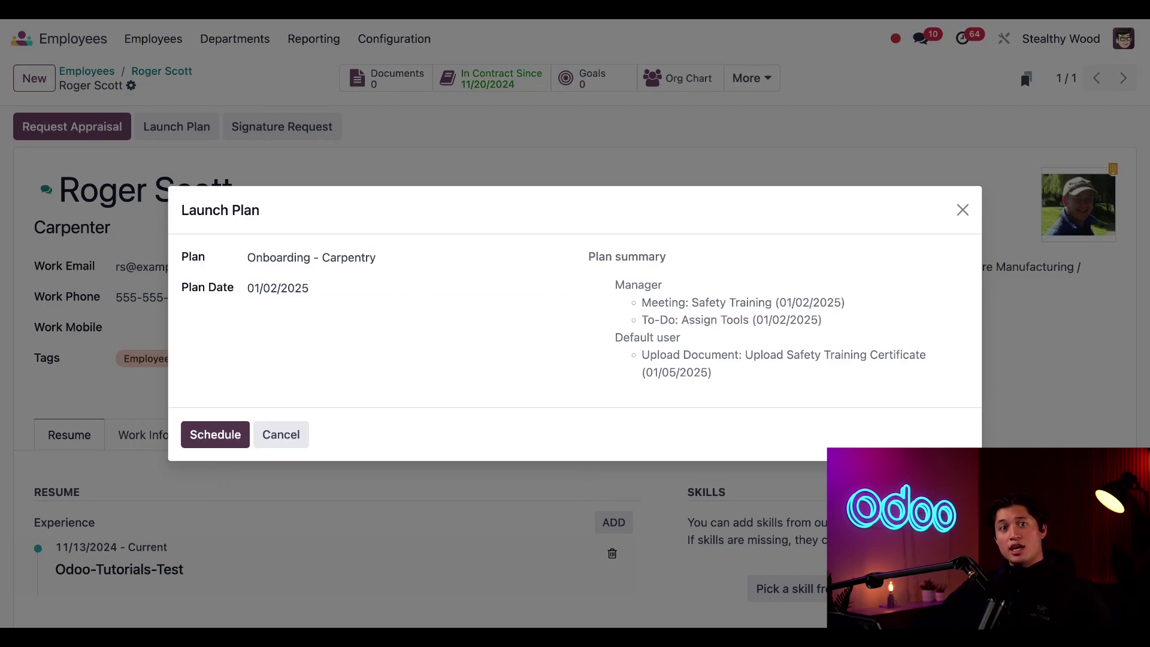
click(215, 435)
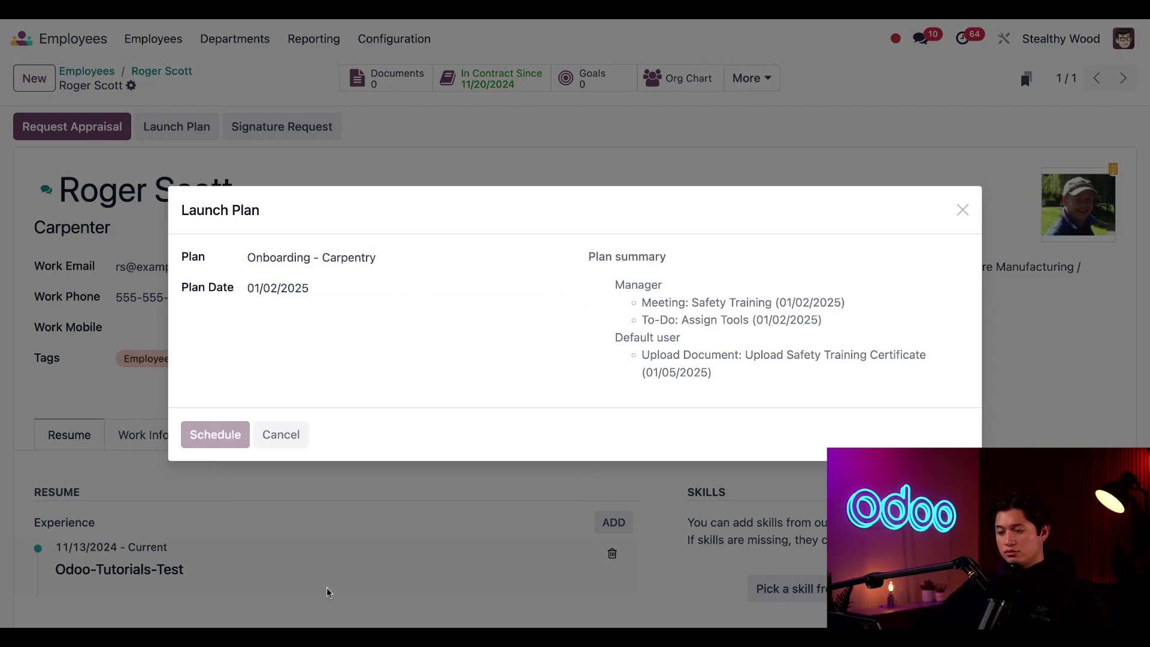
scroll(326, 587, down, 5)
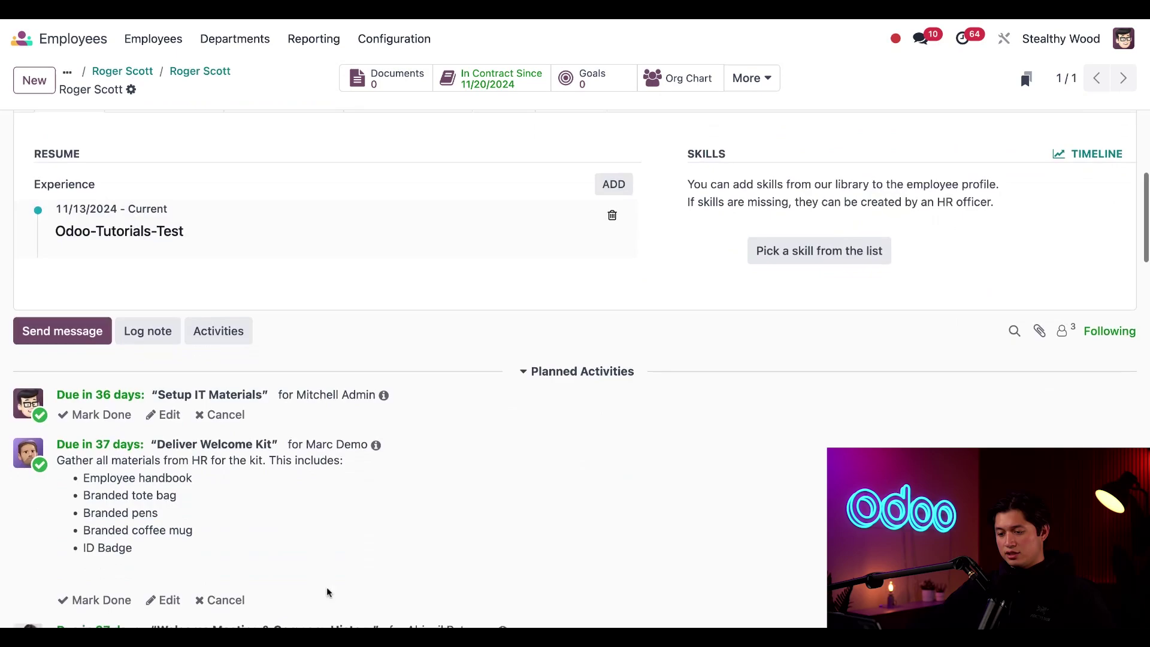
scroll(325, 587, down, 5)
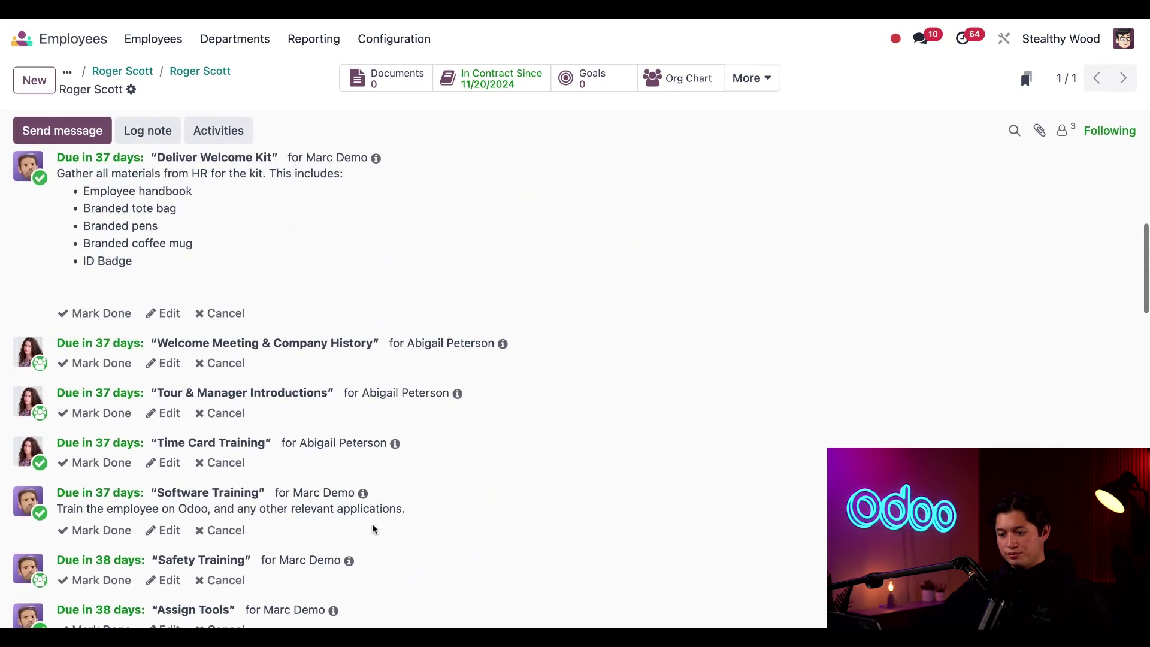